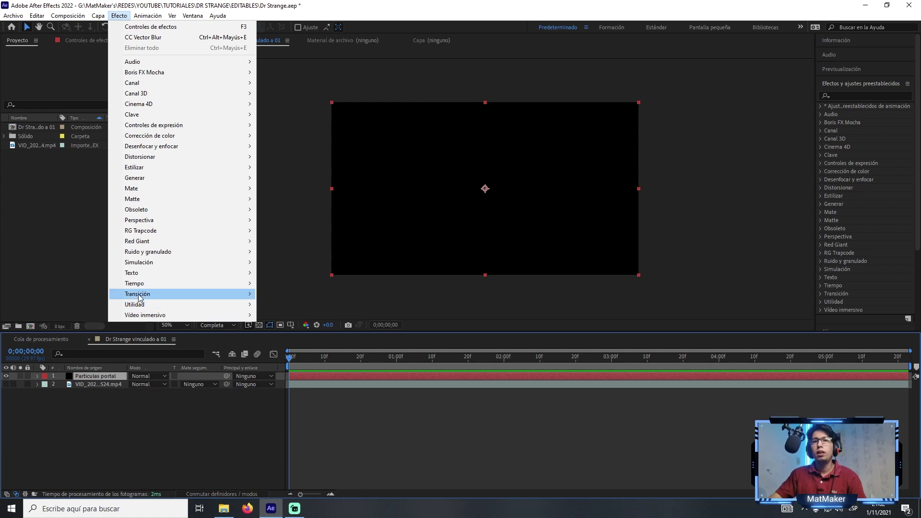
Apply CC Particle World to the Particulas portal layer and turn off its Horizon and Axis Box guides.
{"action": "mouse_move", "coordinate": [147, 263]}
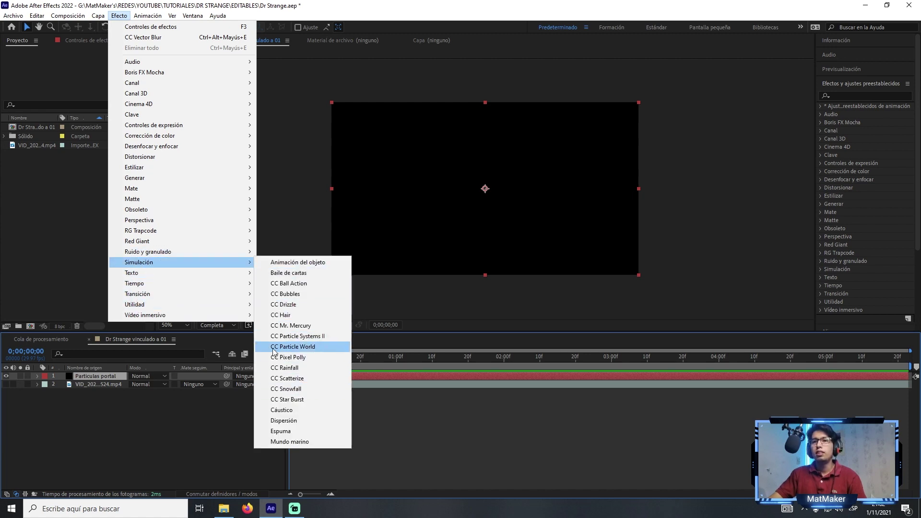
{"action": "left_click", "coordinate": [297, 347]}
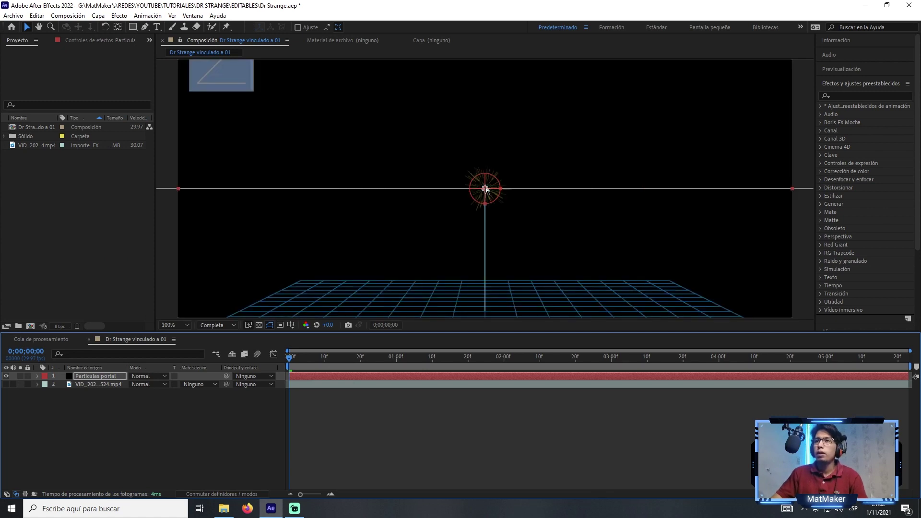
{"action": "left_click", "coordinate": [13, 69]}
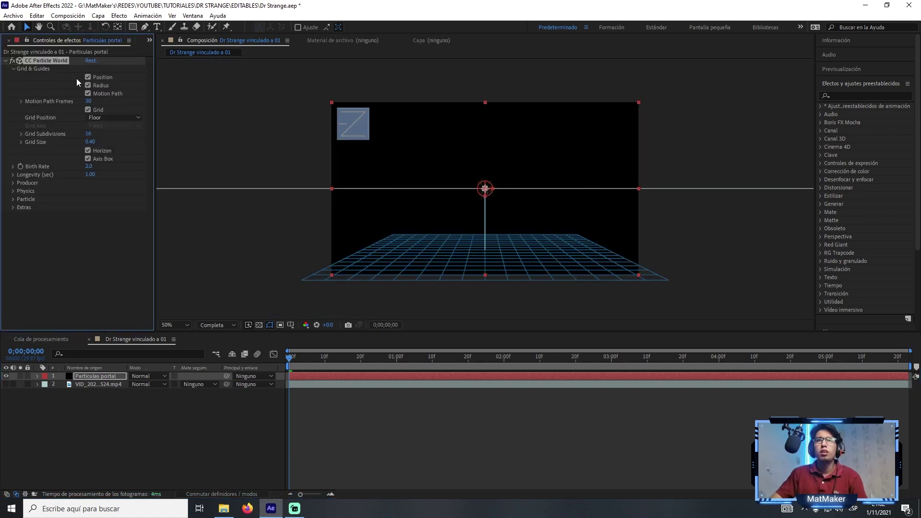
{"action": "left_click", "coordinate": [88, 150]}
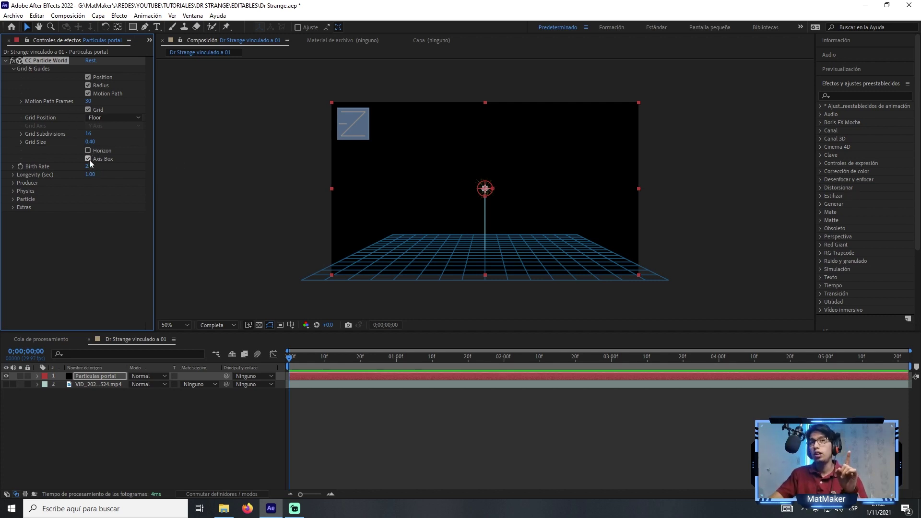
{"action": "left_click", "coordinate": [88, 159]}
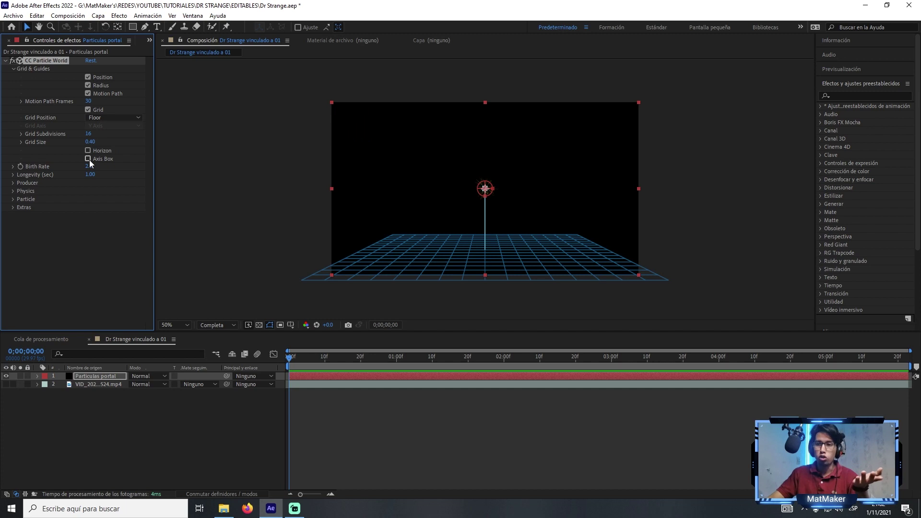
{"action": "left_click", "coordinate": [14, 69]}
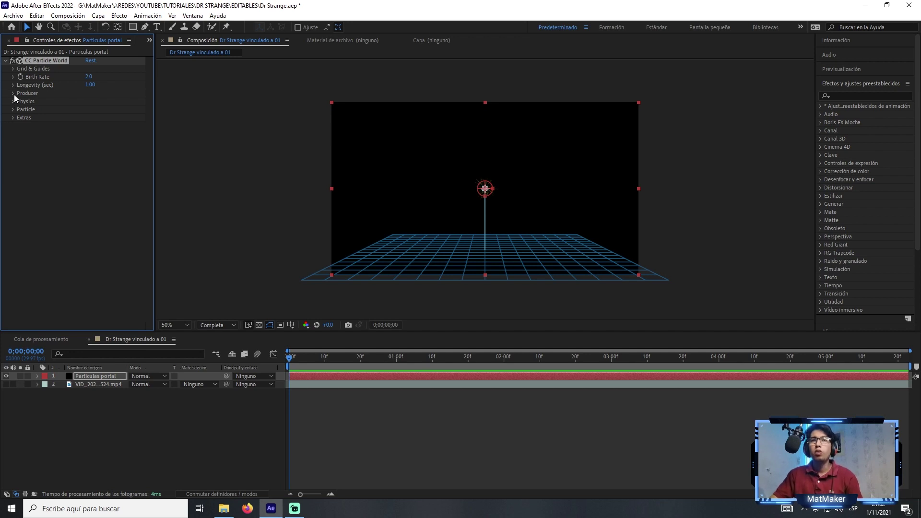
Set the particle producer's Radius X, Radius Y and Radius Z to 0.
{"action": "left_click", "coordinate": [14, 93]}
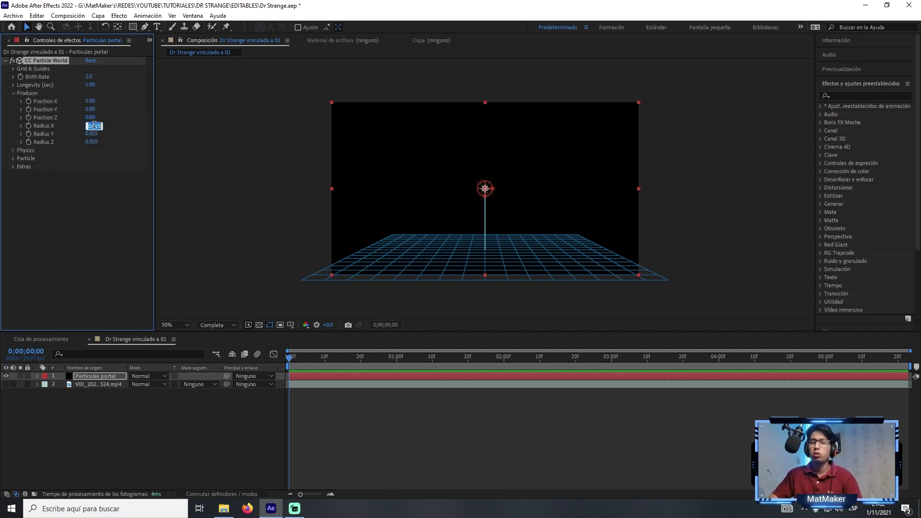
{"action": "type", "text": "0"}
{"action": "key", "text": "Tab"}
{"action": "type", "text": "0"}
{"action": "left_click", "coordinate": [92, 142]}
{"action": "type", "text": "0"}
{"action": "left_click", "coordinate": [476, 208]}
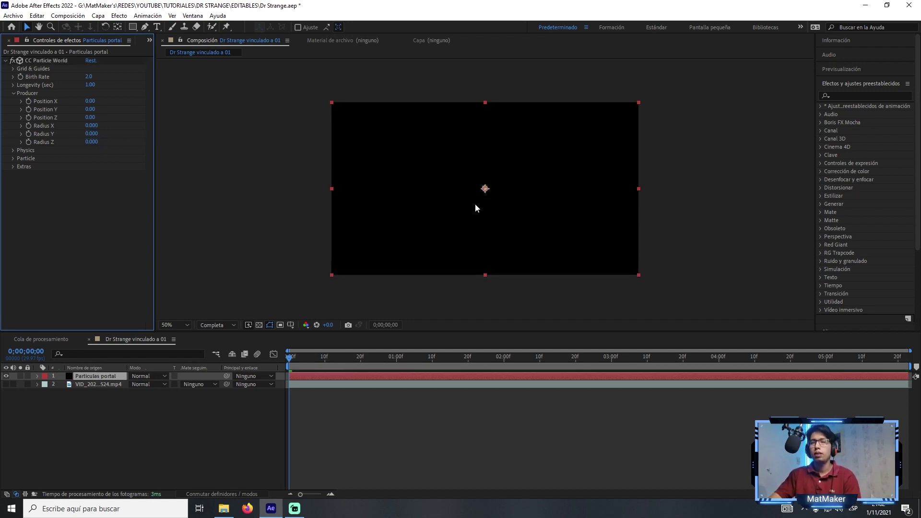
Try moving the CC Particle World producer point slightly off the centre of the composition.
{"action": "left_click", "coordinate": [47, 62]}
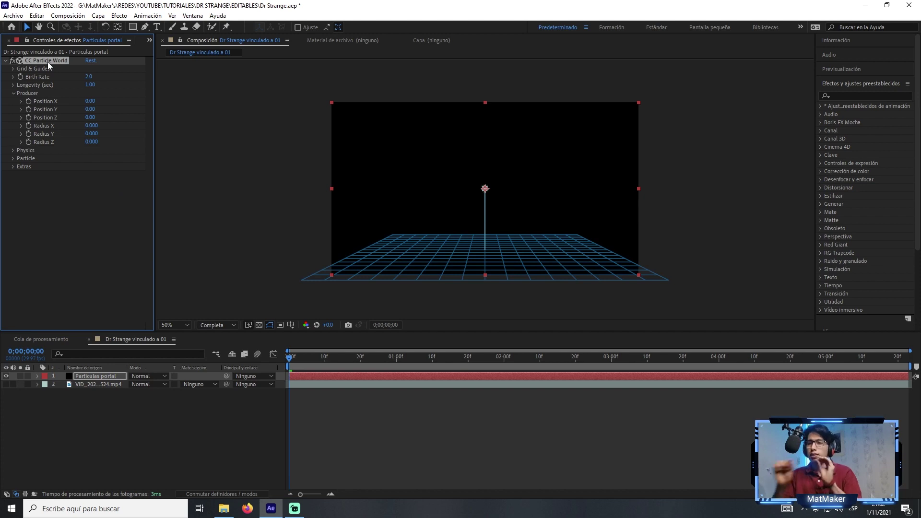
{"action": "scroll", "coordinate": [485, 189], "scroll_direction": "up", "scroll_amount": 3}
{"action": "left_click_drag", "start_coordinate": [485, 189], "coordinate": [496, 212]}
{"action": "scroll", "coordinate": [451, 192], "scroll_direction": "down", "scroll_amount": 2}
{"action": "left_click_drag", "start_coordinate": [403, 189], "coordinate": [409, 137]}
{"action": "key", "text": "v"}
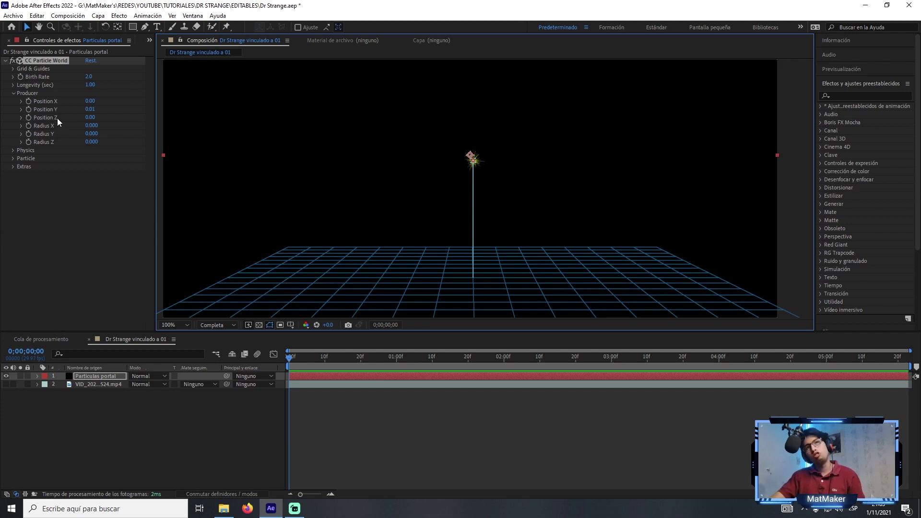
Enable keyframing for the producer's Position X, Y and Z at the first frame and show these keyframes under the layer.
{"action": "left_click", "coordinate": [28, 101]}
{"action": "left_click", "coordinate": [29, 109]}
{"action": "left_click", "coordinate": [28, 117]}
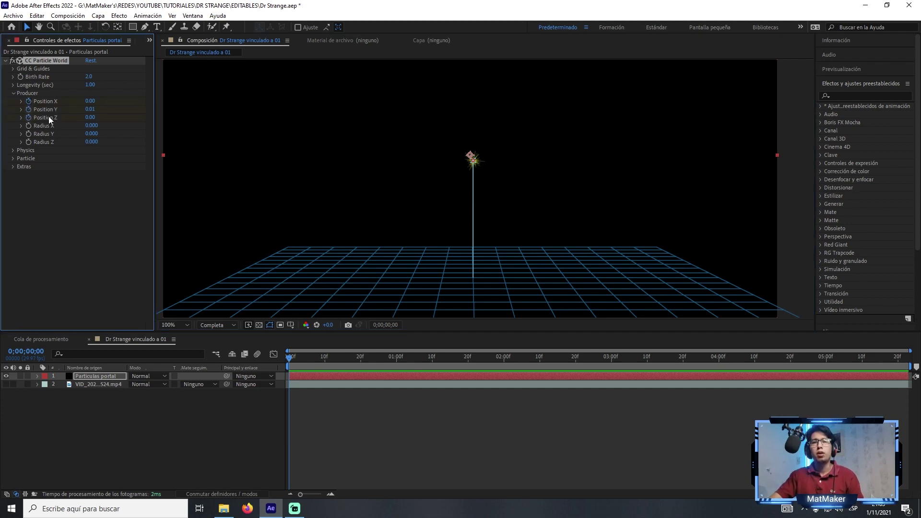
{"action": "left_click", "coordinate": [111, 376]}
{"action": "key", "text": "u"}
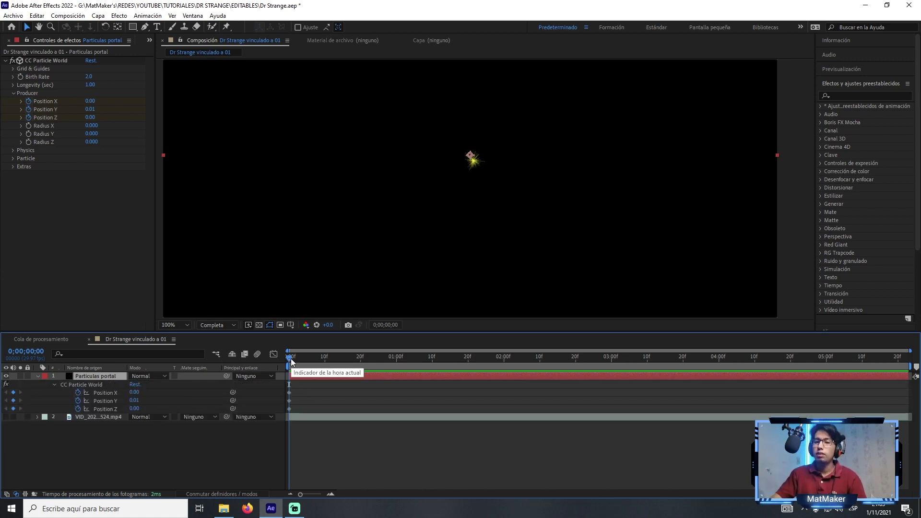
Move the particle producer back to the centre of the composition at the first frame.
{"action": "left_click", "coordinate": [52, 61]}
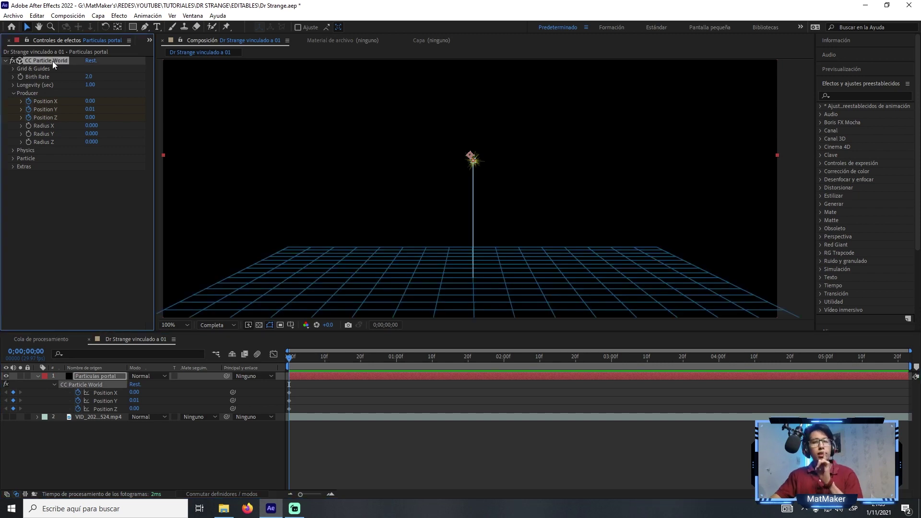
{"action": "mouse_move", "coordinate": [473, 161]}
{"action": "left_mouse_down"}
{"action": "mouse_move", "coordinate": [474, 182]}
{"action": "mouse_move", "coordinate": [466, 165]}
{"action": "left_mouse_up"}
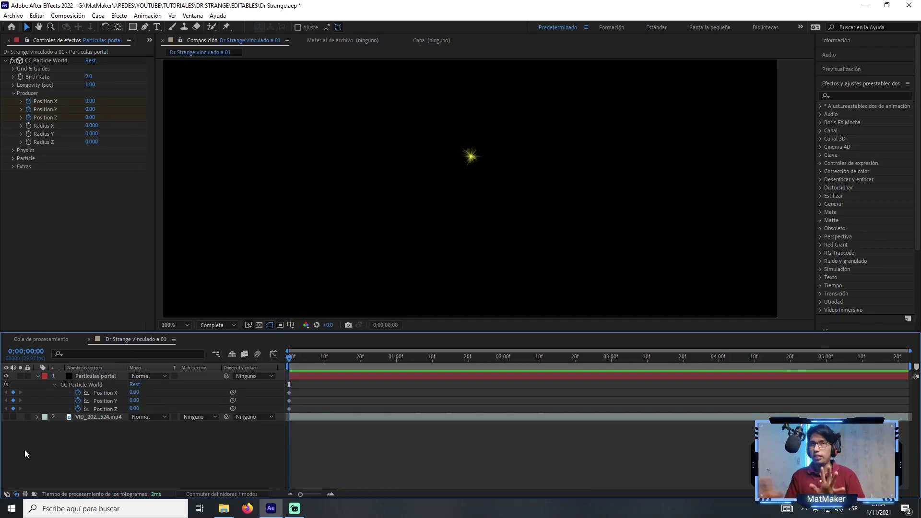
{"action": "left_click", "coordinate": [46, 60]}
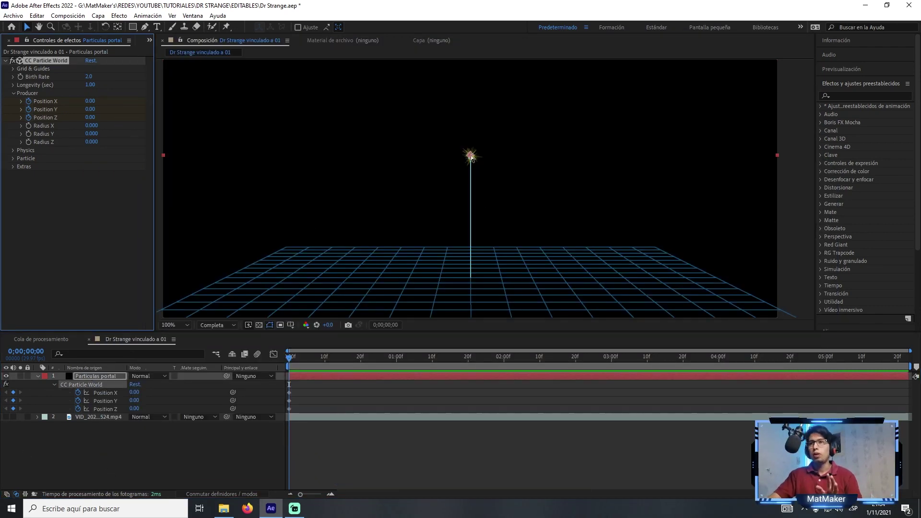
{"action": "left_click_drag", "start_coordinate": [471, 155], "coordinate": [471, 157]}
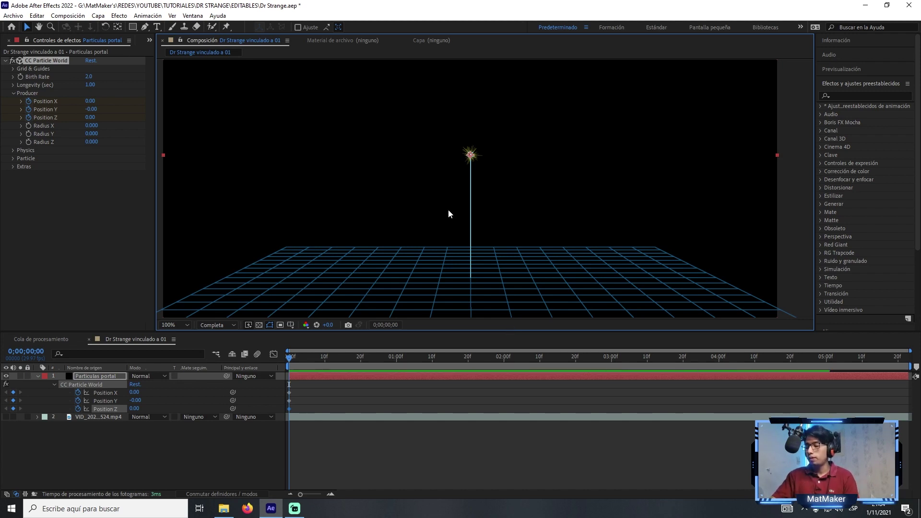
Animate the producer's position frame by frame along an outward spiral around the composition centre, up to about 2 seconds 10 frames.
{"action": "key", "text": "Page_Down"}
{"action": "key", "text": "Page_Down"}
{"action": "key", "text": "Page_Down"}
{"action": "key", "text": "Page_Up"}
{"action": "key", "text": "Page_Up"}
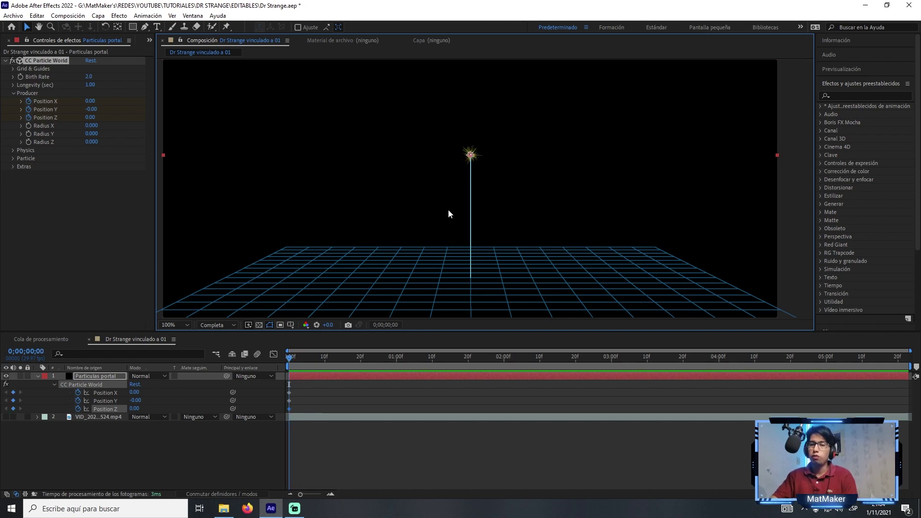
{"action": "left_click_drag", "start_coordinate": [471, 156], "coordinate": [516, 100]}
{"action": "key", "text": "Page_Down"}
{"action": "key", "text": "Page_Down"}
{"action": "key", "text": "Page_Down"}
{"action": "key", "text": "Page_Down"}
{"action": "key", "text": "Page_Down"}
{"action": "key", "text": "Page_Down"}
{"action": "key", "text": "Page_Down"}
{"action": "key", "text": "Page_Down"}
{"action": "key", "text": "Page_Down"}
{"action": "key", "text": "Page_Down"}
{"action": "key", "text": "Page_Down"}
{"action": "key", "text": "Page_Down"}
{"action": "key", "text": "Page_Down"}
{"action": "key", "text": "Page_Down"}
{"action": "key", "text": "Page_Down"}
{"action": "key", "text": "Page_Down"}
{"action": "key", "text": "Page_Down"}
{"action": "key", "text": "Page_Down"}
{"action": "key", "text": "Page_Down"}
{"action": "key", "text": "Page_Down"}
{"action": "key", "text": "Page_Down"}
{"action": "key", "text": "Page_Down"}
Check the spiral particle animation over time and open the effect's Physics settings.
{"action": "left_click_drag", "start_coordinate": [289, 359], "coordinate": [355, 361]}
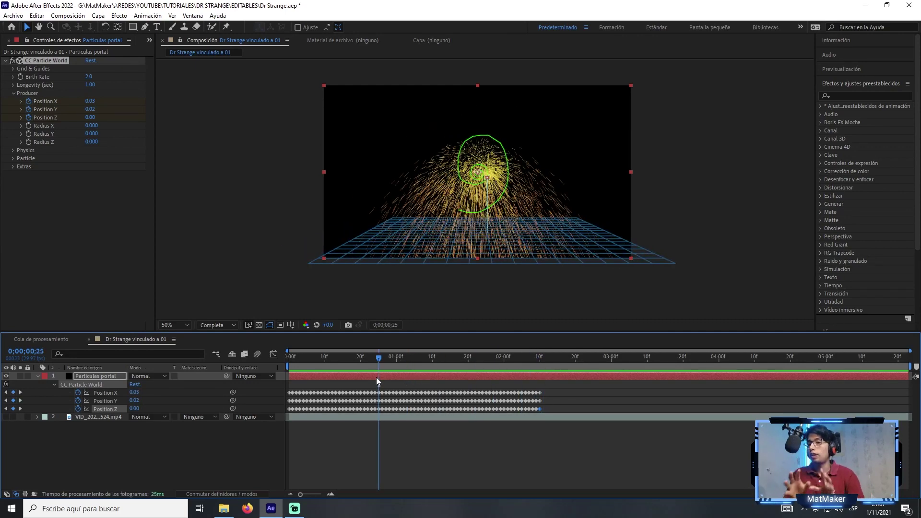
{"action": "key", "text": "ctrl+z"}
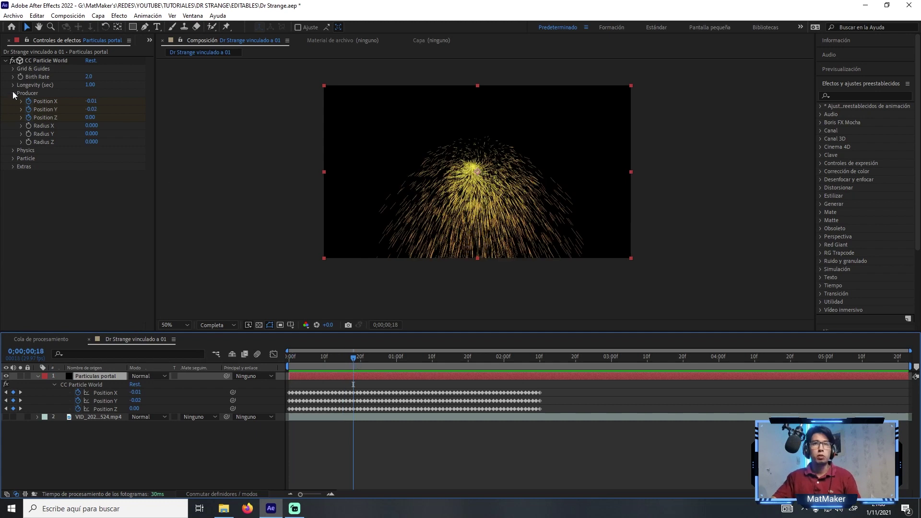
{"action": "left_click", "coordinate": [13, 95]}
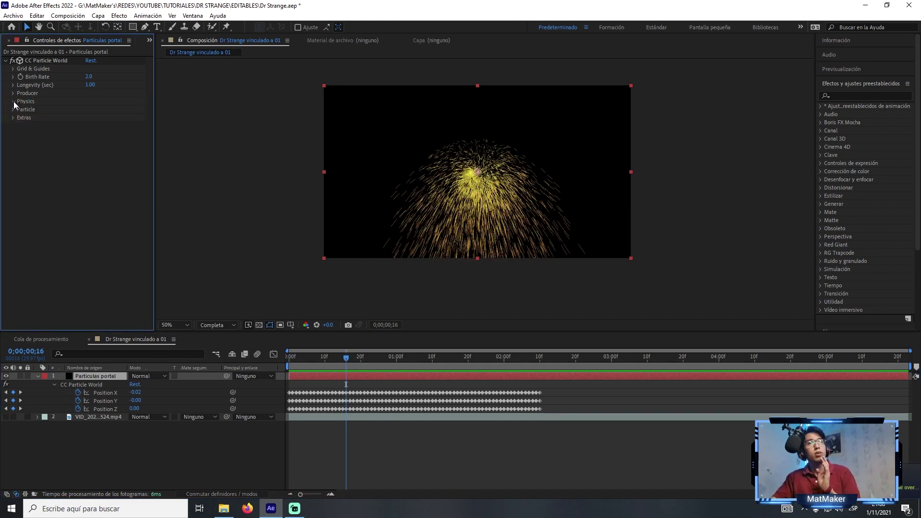
{"action": "left_click", "coordinate": [13, 102]}
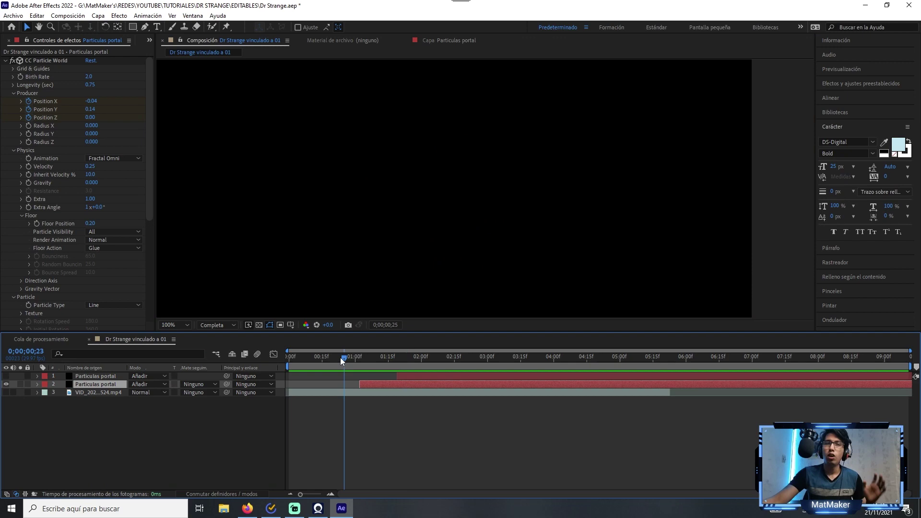
Examine the visible Particulas portal layer's animation, spiral motion path, position keyframes and CC Particle World settings.
{"action": "left_click_drag", "start_coordinate": [340, 358], "coordinate": [457, 366]}
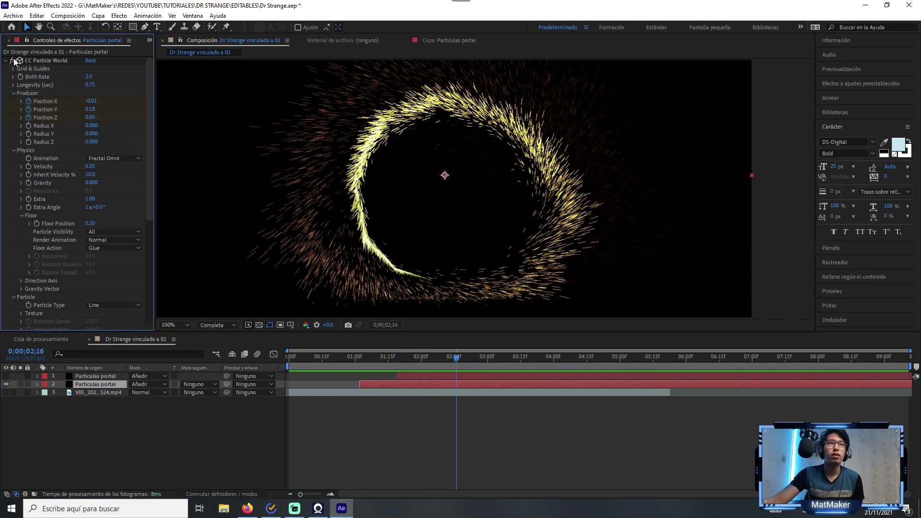
{"action": "left_click", "coordinate": [47, 61]}
{"action": "left_click_drag", "start_coordinate": [387, 354], "coordinate": [360, 358]}
{"action": "key", "text": "u"}
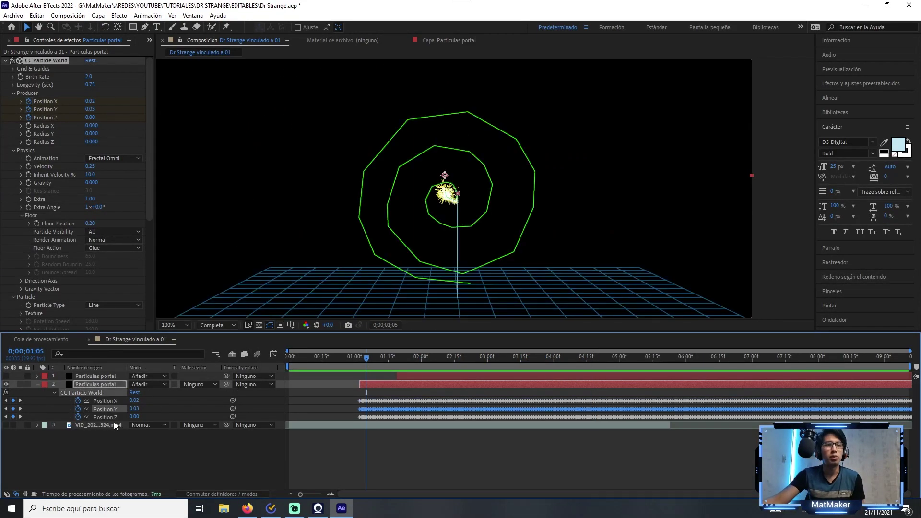
{"action": "key", "text": "space"}
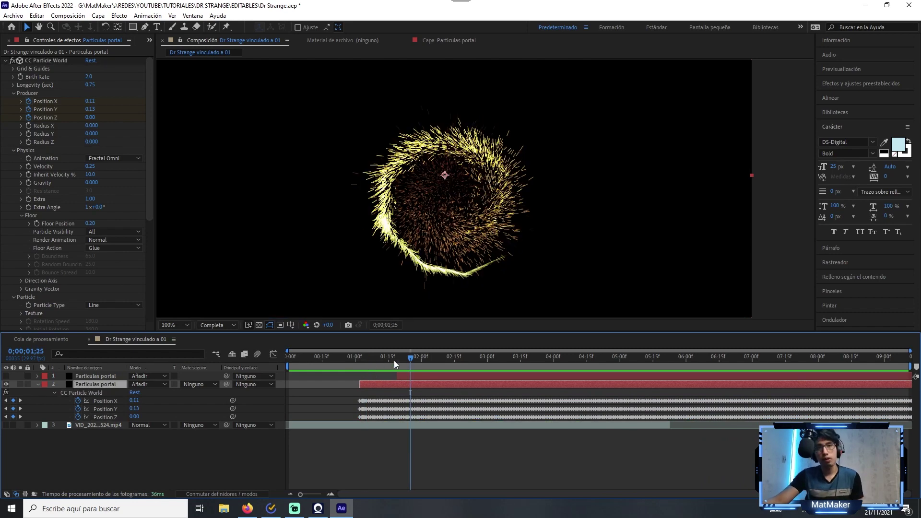
{"action": "left_click", "coordinate": [372, 359]}
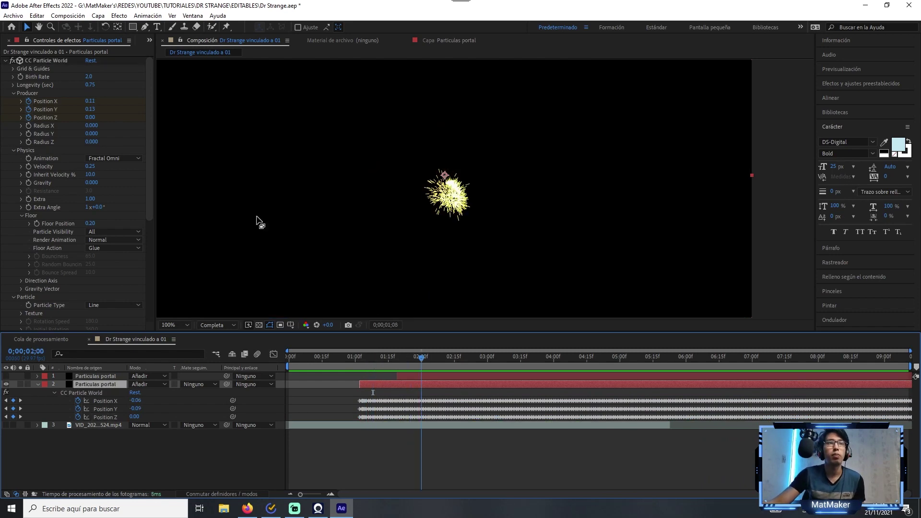
{"action": "left_click", "coordinate": [52, 60]}
{"action": "scroll", "coordinate": [99, 85], "scroll_direction": "down", "scroll_amount": 5}
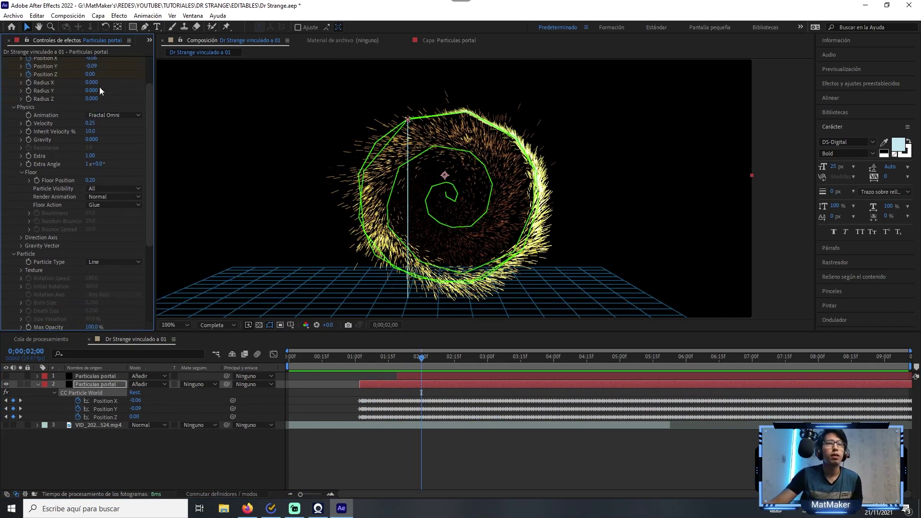
{"action": "scroll", "coordinate": [133, 162], "scroll_direction": "up", "scroll_amount": 5}
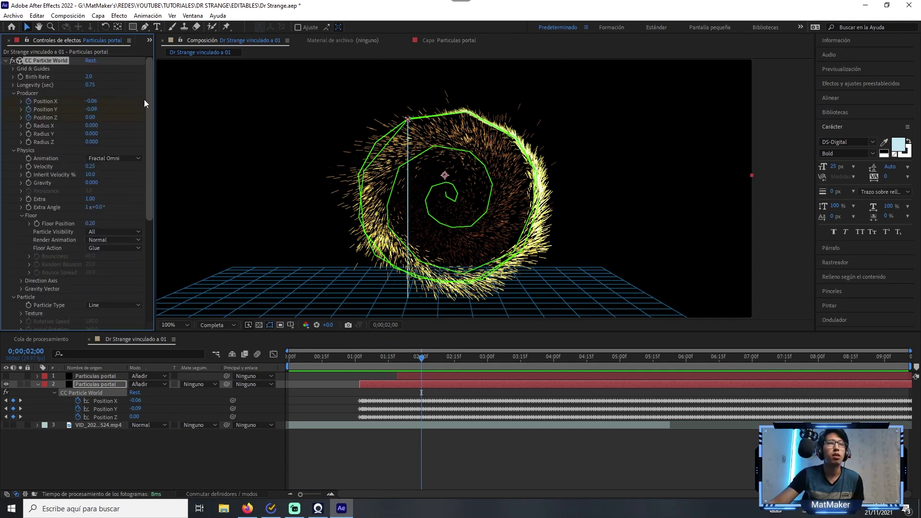
{"action": "scroll", "coordinate": [133, 157], "scroll_direction": "up", "scroll_amount": 2}
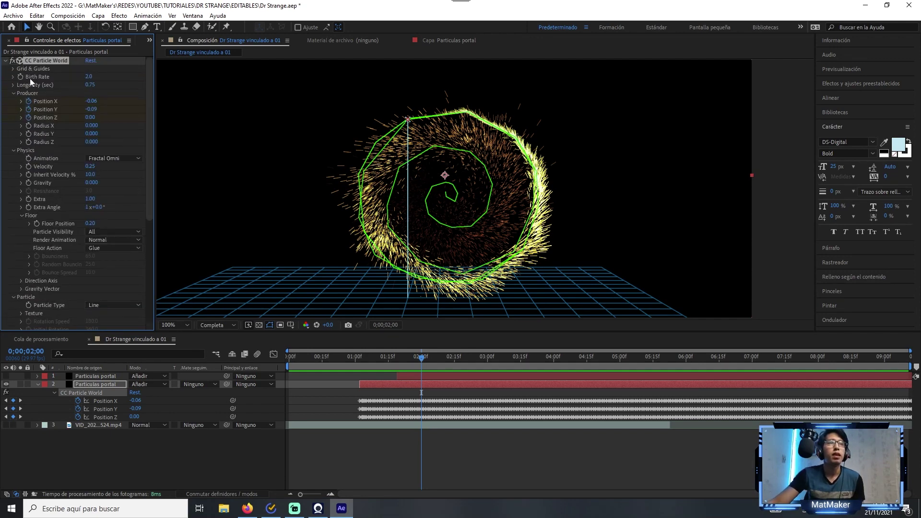
Set the CC Particle World Birth Rate to 2.
{"action": "left_click", "coordinate": [93, 79]}
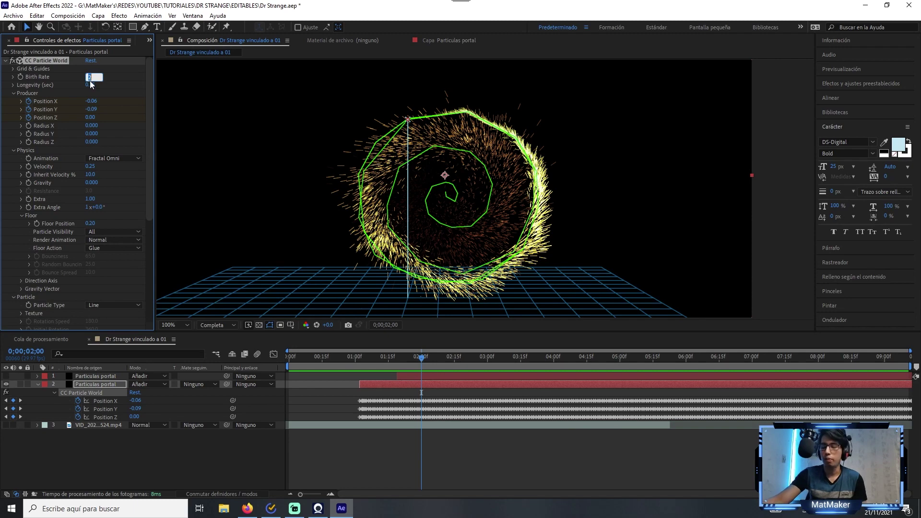
{"action": "left_click", "coordinate": [125, 84]}
{"action": "left_click", "coordinate": [87, 78]}
{"action": "type", "text": "2"}
{"action": "left_click", "coordinate": [90, 96]}
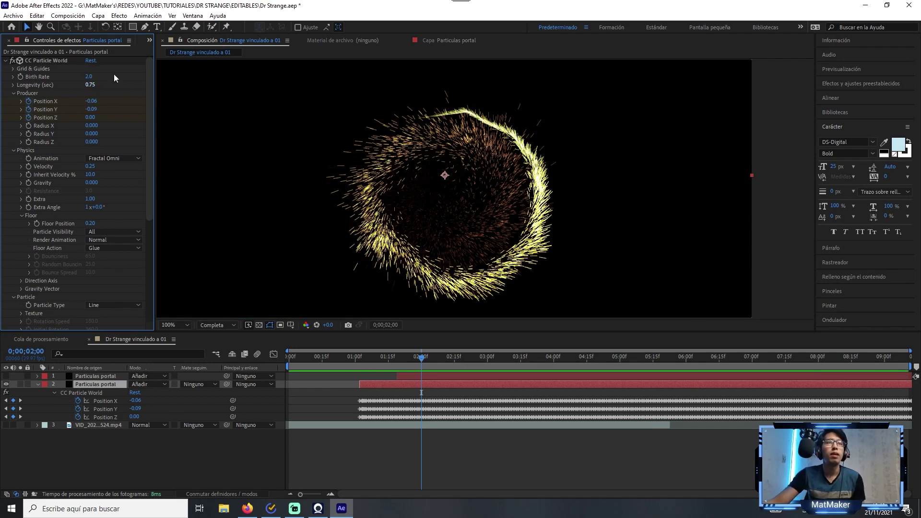
{"action": "left_click", "coordinate": [66, 102]}
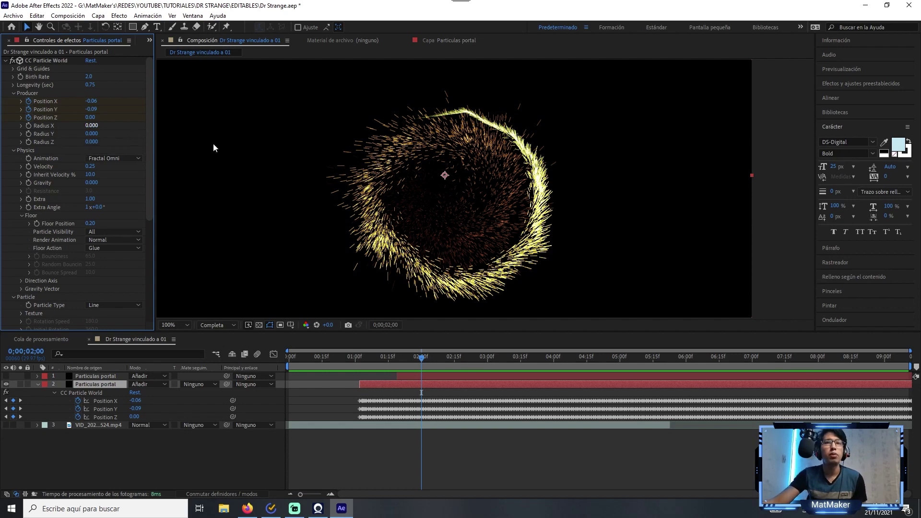
Set the particle Physics animation type to Fractal Omni.
{"action": "left_click_drag", "start_coordinate": [364, 355], "coordinate": [423, 357]}
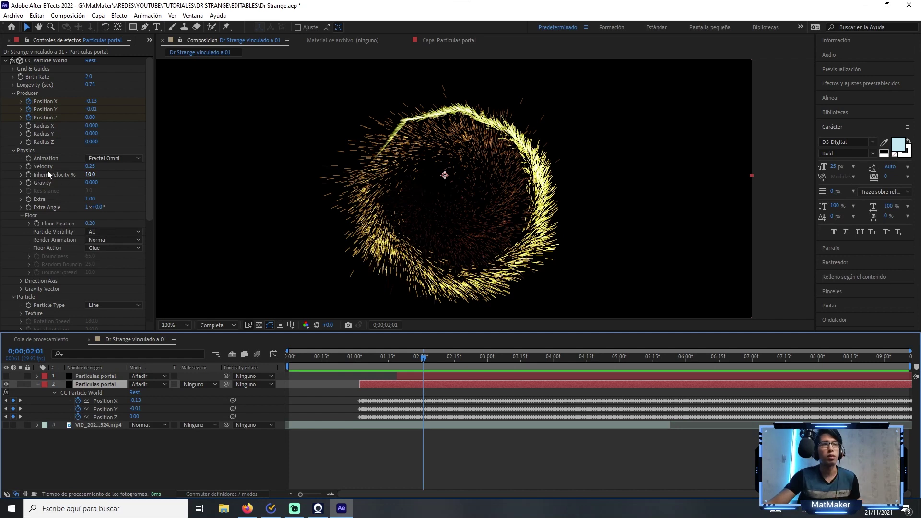
{"action": "left_click", "coordinate": [14, 93]}
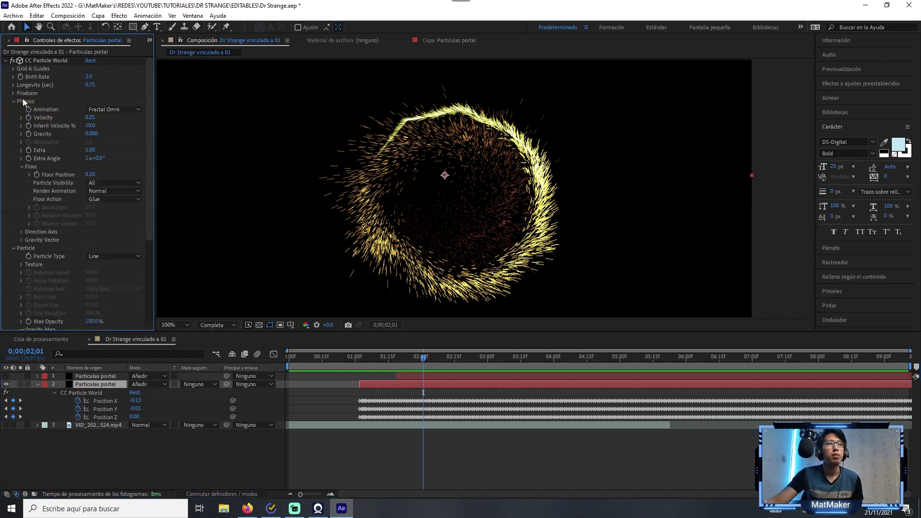
{"action": "left_click", "coordinate": [102, 111]}
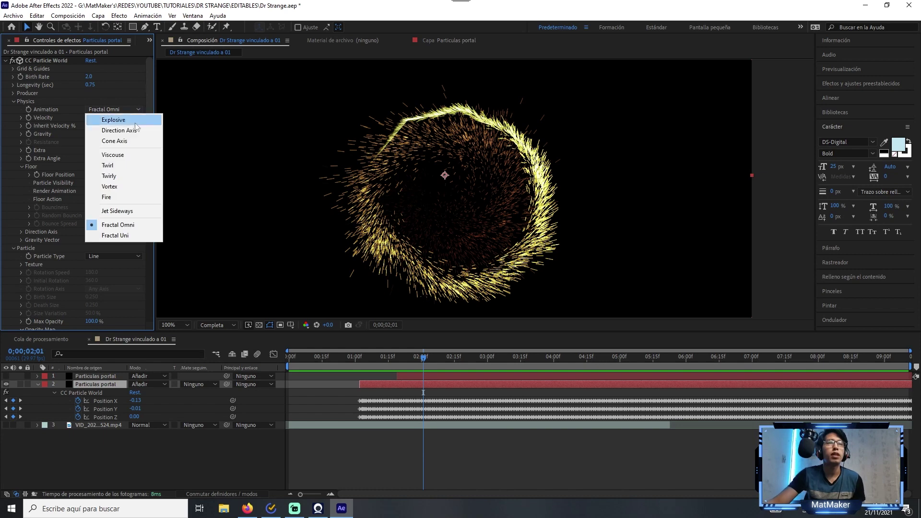
{"action": "left_click", "coordinate": [113, 225]}
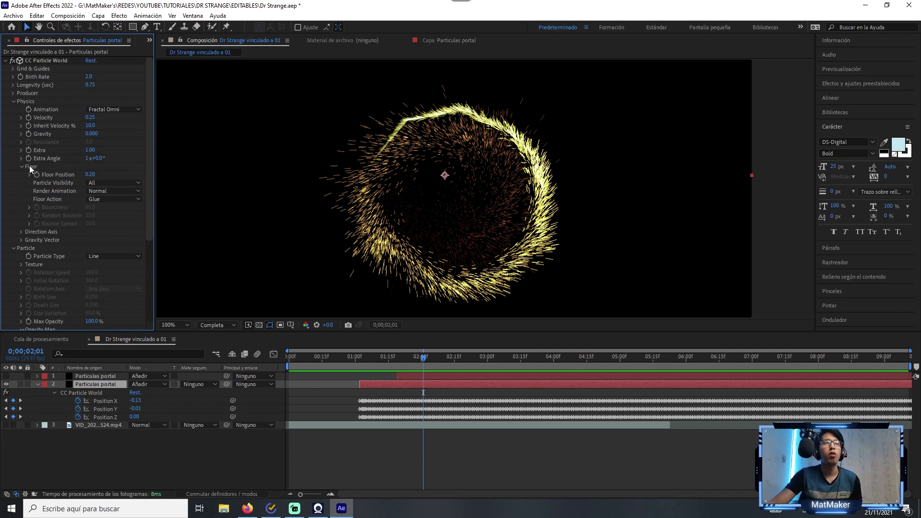
Configure the CC Particle World floor with Particle Visibility All and Floor Action Glue.
{"action": "left_click", "coordinate": [48, 60]}
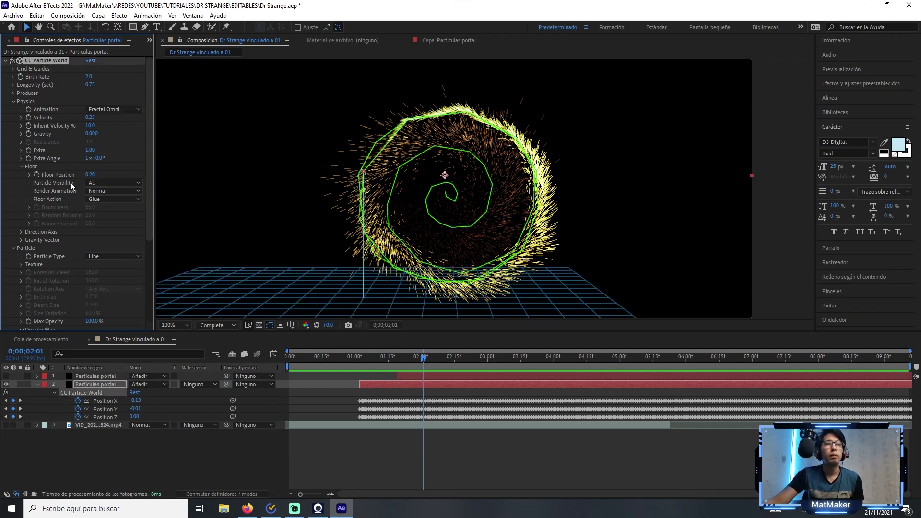
{"action": "left_click", "coordinate": [113, 183]}
{"action": "left_click", "coordinate": [99, 184]}
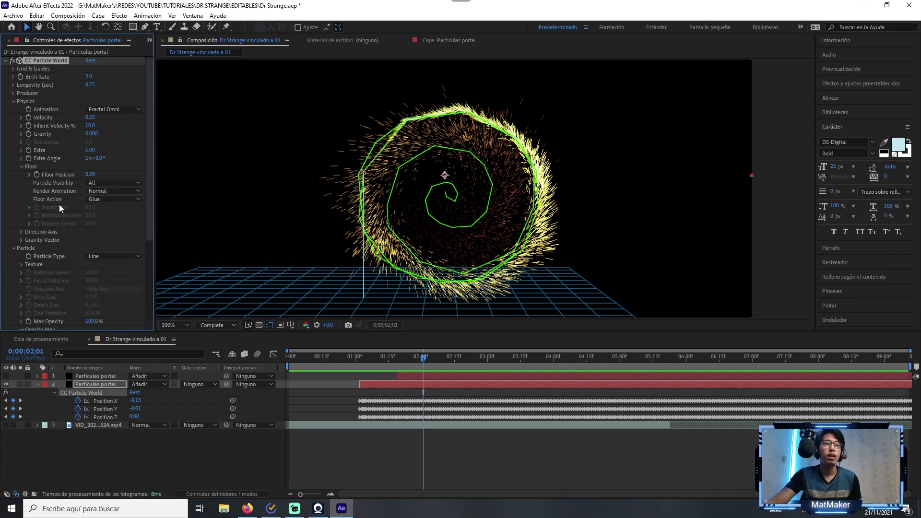
{"action": "left_click", "coordinate": [99, 199]}
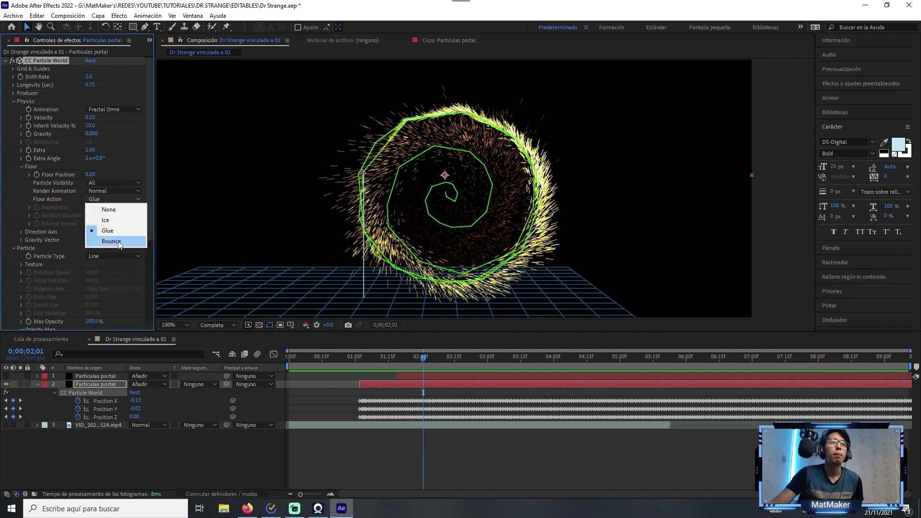
{"action": "left_click", "coordinate": [124, 232]}
Examine how the sparks behave along the floor at 0;00;03;12.
{"action": "left_click", "coordinate": [425, 447]}
{"action": "left_click_drag", "start_coordinate": [427, 361], "coordinate": [475, 179]}
{"action": "scroll", "coordinate": [445, 186], "scroll_direction": "up", "scroll_amount": 4}
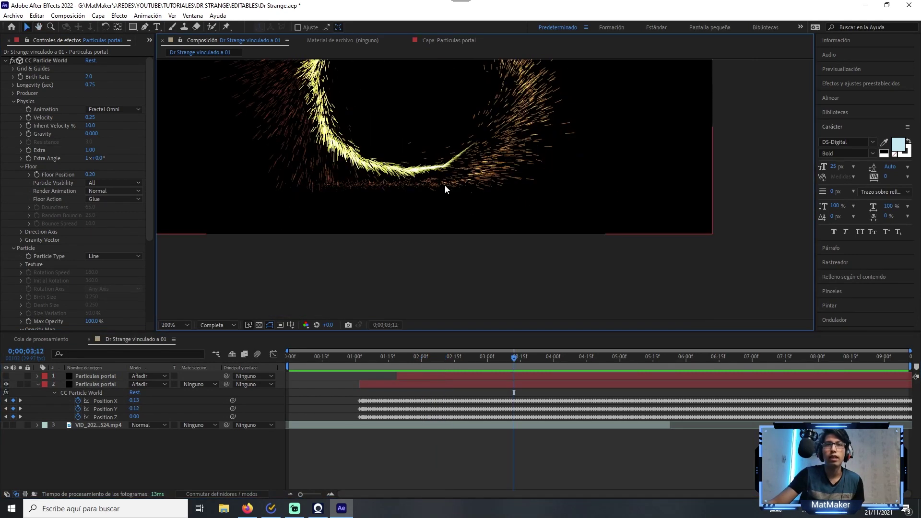
{"action": "left_click", "coordinate": [353, 199]}
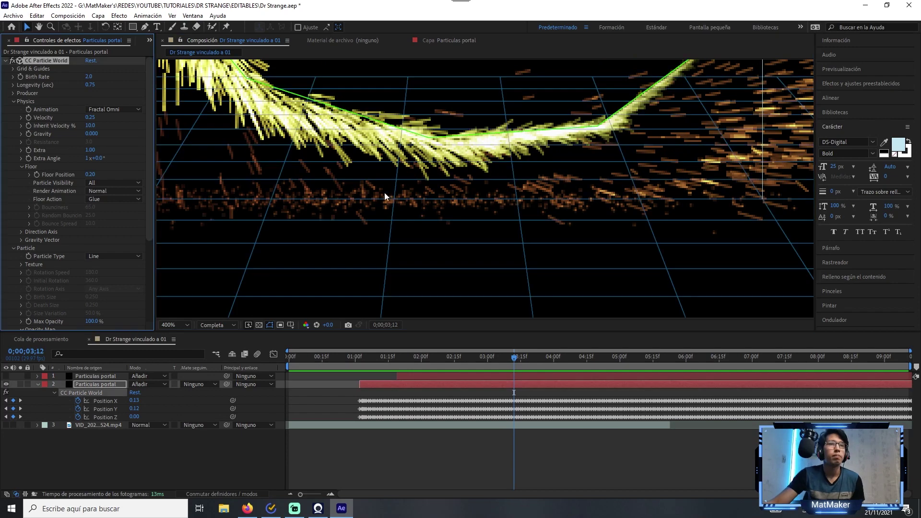
Close the Physics settings and use Line as the Particle Type for the sparks.
{"action": "left_click", "coordinate": [14, 101]}
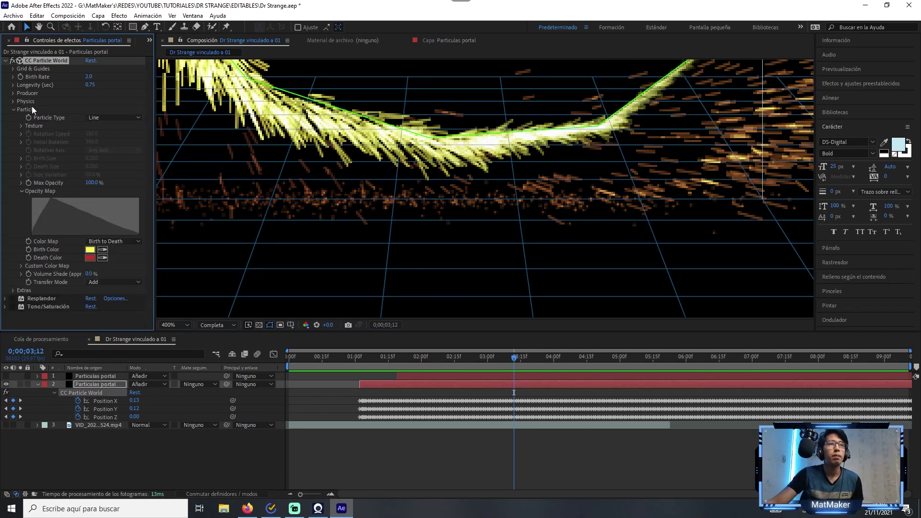
{"action": "left_click", "coordinate": [103, 118]}
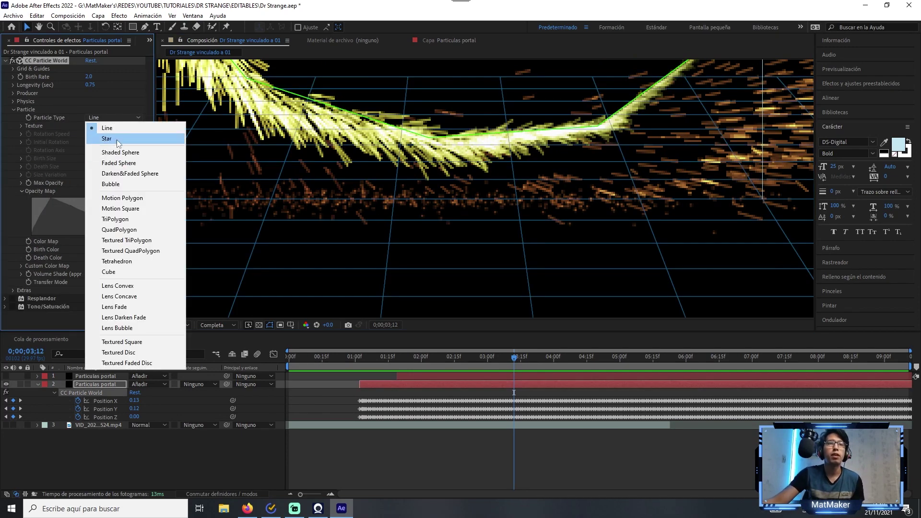
{"action": "left_click", "coordinate": [110, 129]}
{"action": "scroll", "coordinate": [475, 165], "scroll_direction": "down", "scroll_amount": 1}
{"action": "left_click_drag", "start_coordinate": [499, 135], "coordinate": [456, 219]}
{"action": "scroll", "coordinate": [455, 219], "scroll_direction": "down", "scroll_amount": 3}
{"action": "left_click_drag", "start_coordinate": [466, 198], "coordinate": [481, 198]}
Redraw the Opacity Map's falloff so the particles fade sooner, with the Transfer Mode on Add, and inspect the sparks closely.
{"action": "left_click", "coordinate": [35, 190]}
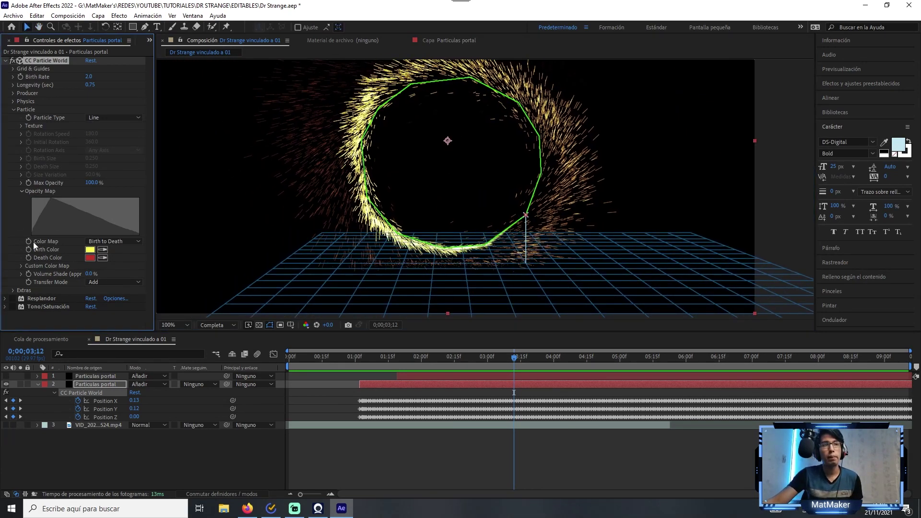
{"action": "mouse_move", "coordinate": [32, 235]}
{"action": "left_mouse_down"}
{"action": "mouse_move", "coordinate": [52, 199]}
{"action": "mouse_move", "coordinate": [81, 208]}
{"action": "left_mouse_up"}
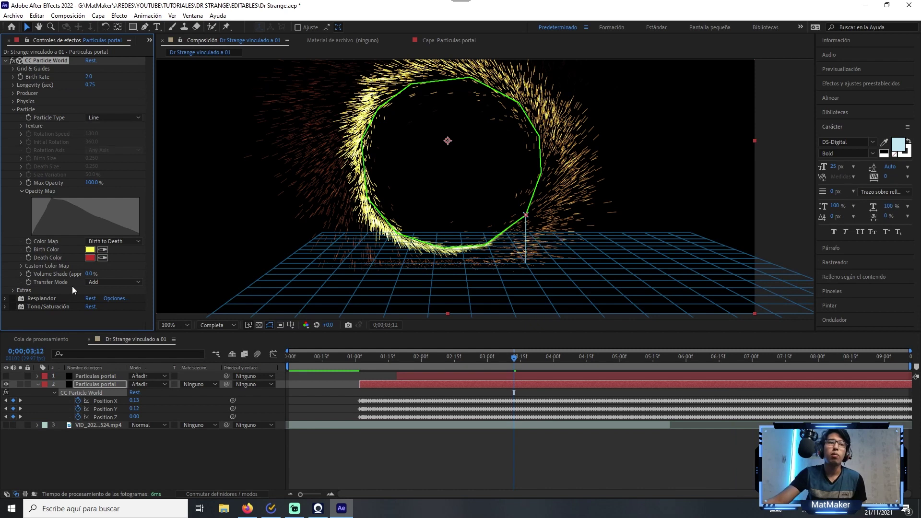
{"action": "left_click", "coordinate": [117, 283]}
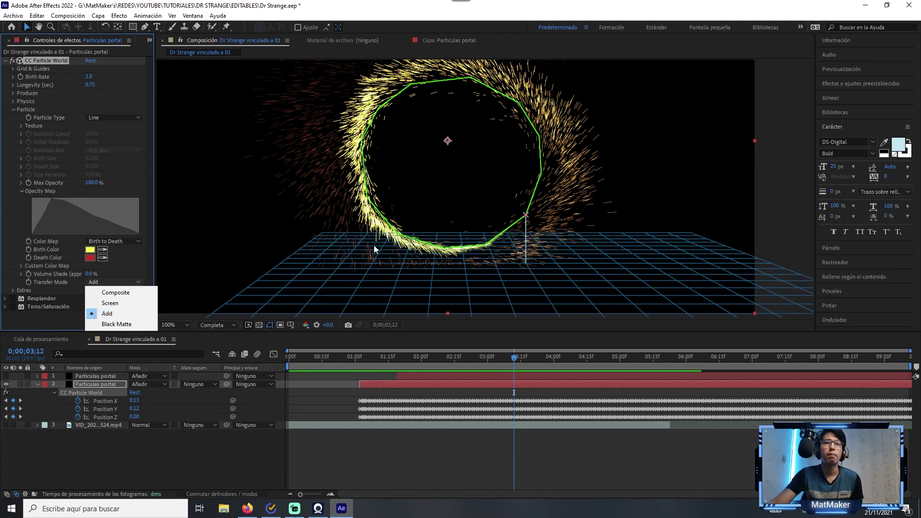
{"action": "left_click", "coordinate": [57, 190]}
{"action": "scroll", "coordinate": [404, 234], "scroll_direction": "up", "scroll_amount": 1}
{"action": "left_click_drag", "start_coordinate": [272, 277], "coordinate": [443, 189]}
{"action": "key", "text": "v"}
{"action": "scroll", "coordinate": [453, 250], "scroll_direction": "down", "scroll_amount": 2}
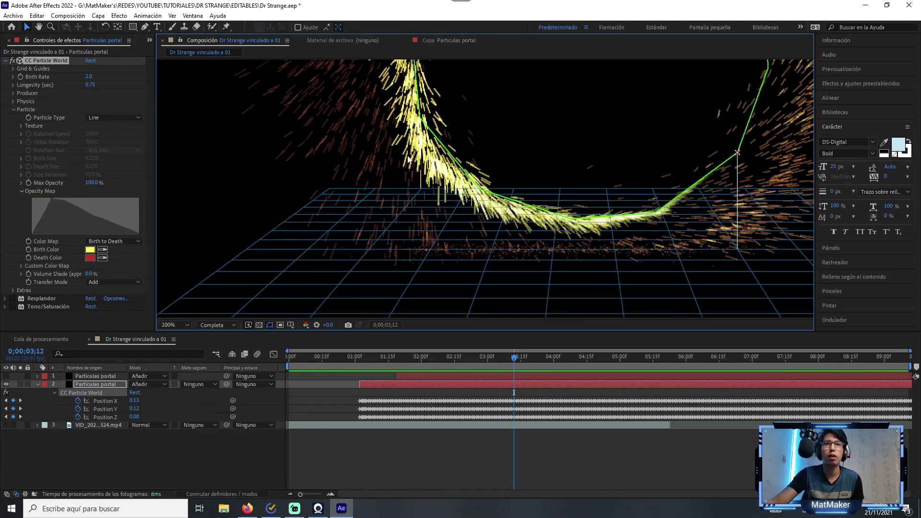
Enable the Resplandor effect on the lower Particulas portal layer and open its settings.
{"action": "left_click", "coordinate": [5, 61]}
{"action": "left_click", "coordinate": [88, 126]}
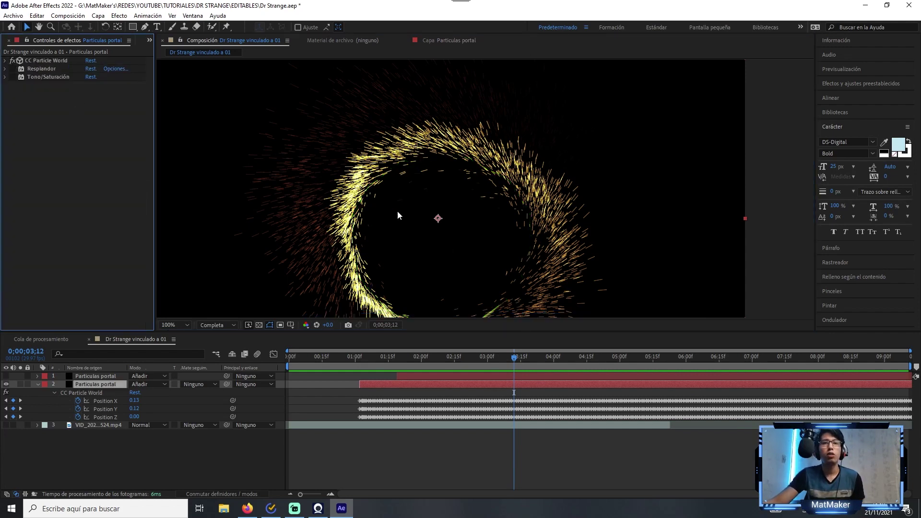
{"action": "left_click", "coordinate": [31, 68]}
{"action": "left_click", "coordinate": [13, 69]}
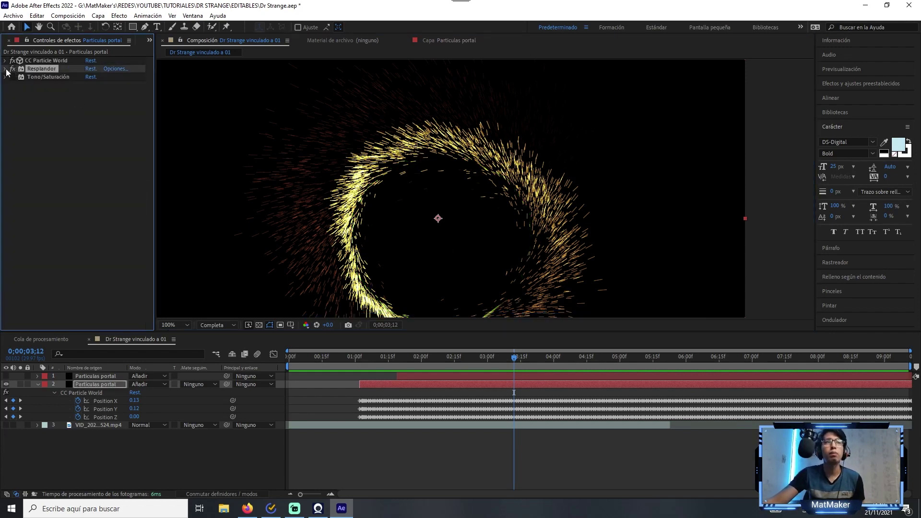
{"action": "left_click", "coordinate": [5, 69]}
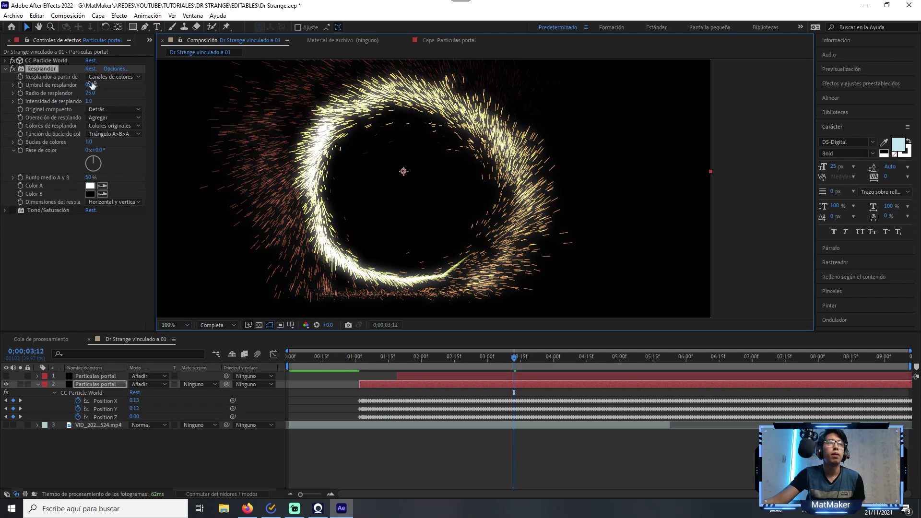
Set the Resplandor effect's glow threshold (Umbral de resplandor) to 20%.
{"action": "left_click", "coordinate": [43, 93]}
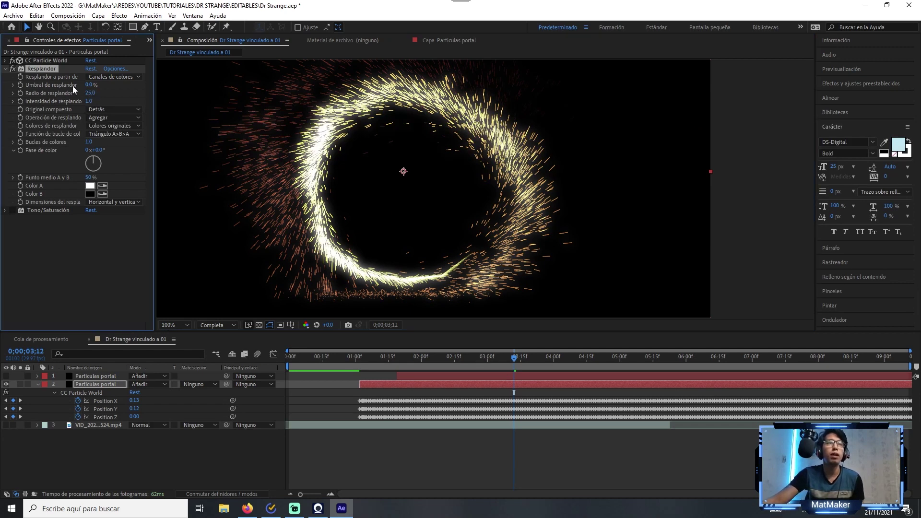
{"action": "left_click", "coordinate": [89, 86]}
{"action": "type", "text": "10"}
{"action": "left_click", "coordinate": [134, 93]}
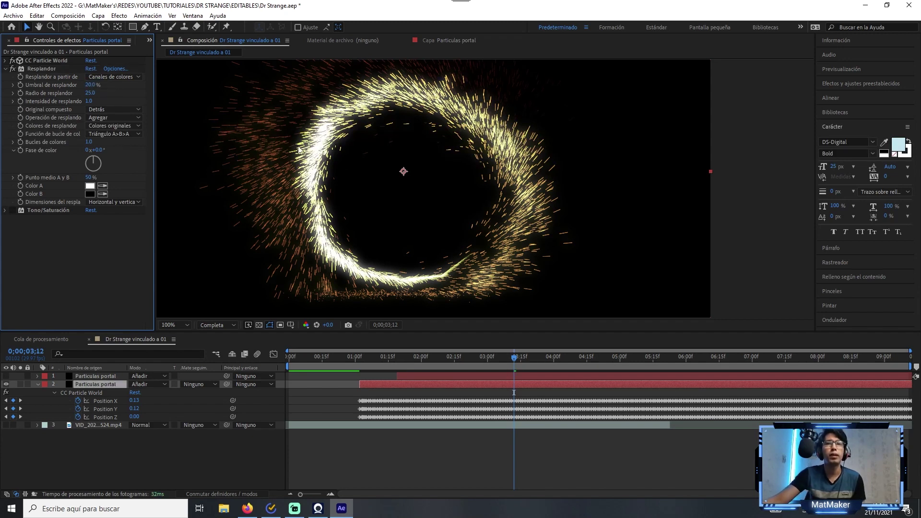
{"action": "left_click", "coordinate": [4, 69]}
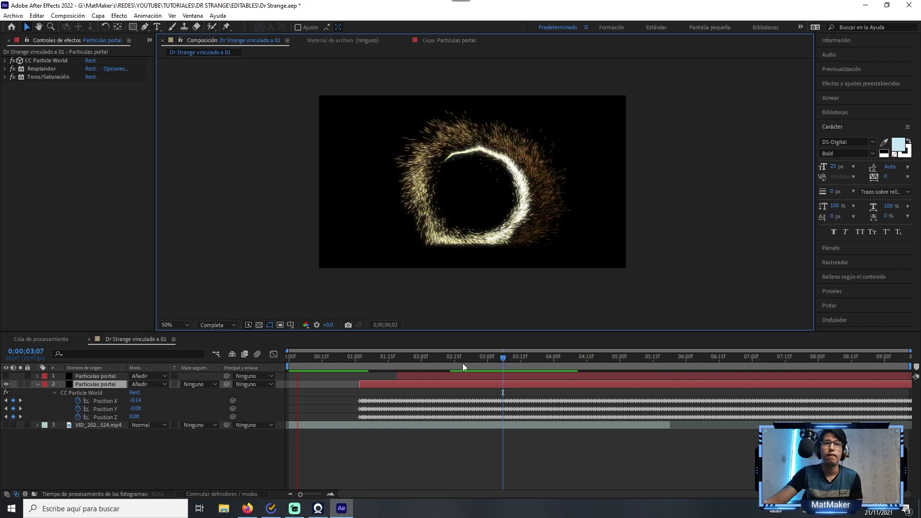
Make the upper Particulas portal layer visible and preview the combined portal from the start of the composition.
{"action": "left_click", "coordinate": [362, 358]}
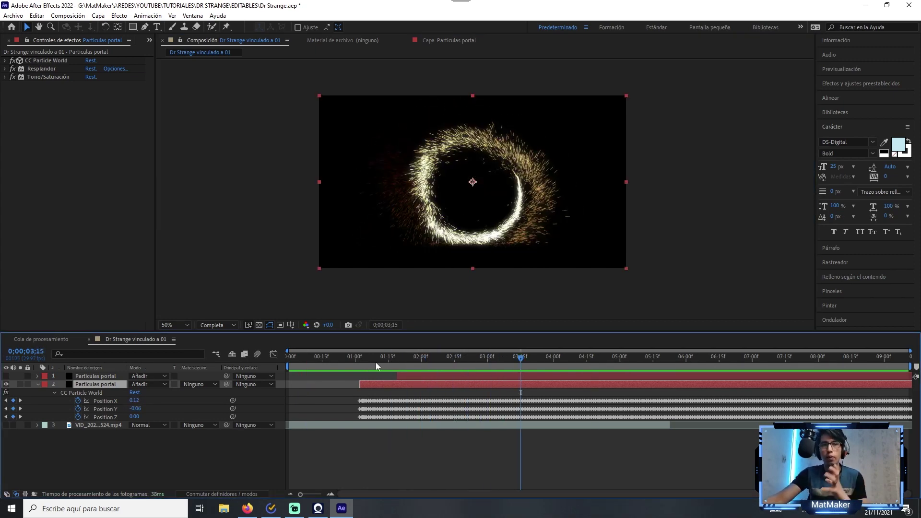
{"action": "left_click", "coordinate": [5, 376]}
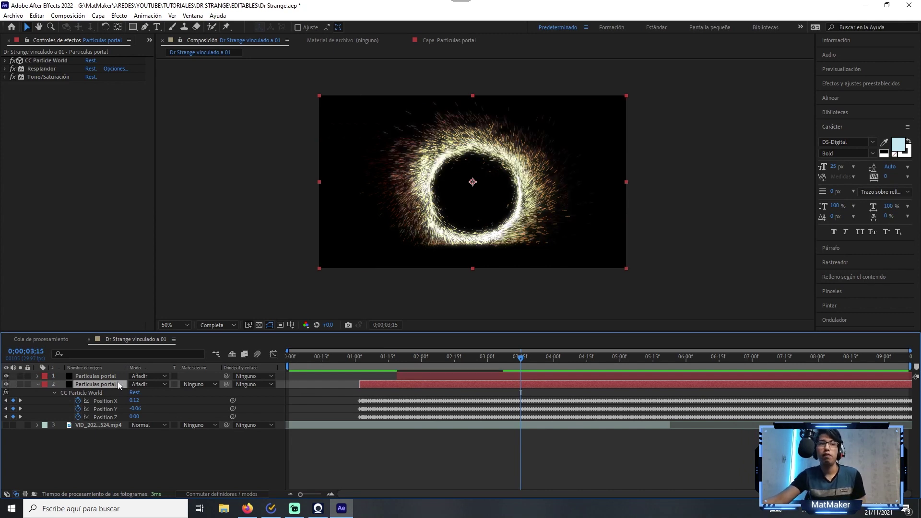
{"action": "left_click", "coordinate": [116, 376]}
{"action": "left_click", "coordinate": [136, 377]}
{"action": "left_click", "coordinate": [307, 297]}
{"action": "left_click_drag", "start_coordinate": [374, 360], "coordinate": [289, 359]}
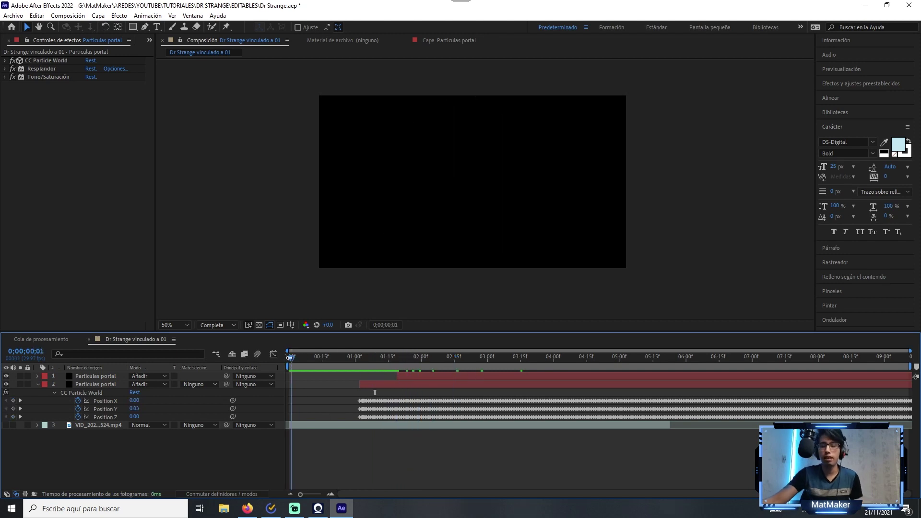
{"action": "key", "text": "space"}
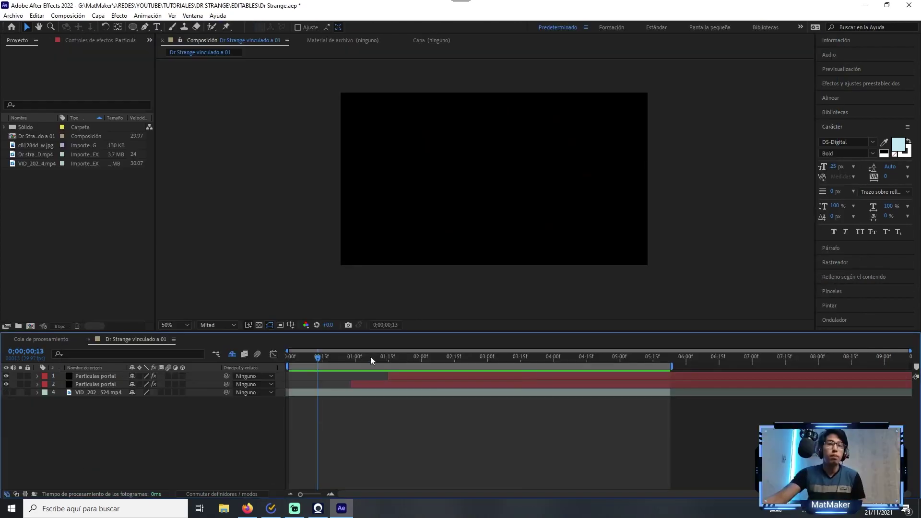
At 0;00;02;11, hide the upper Particulas portal layer and show the VID video footage.
{"action": "left_click_drag", "start_coordinate": [370, 356], "coordinate": [445, 374]}
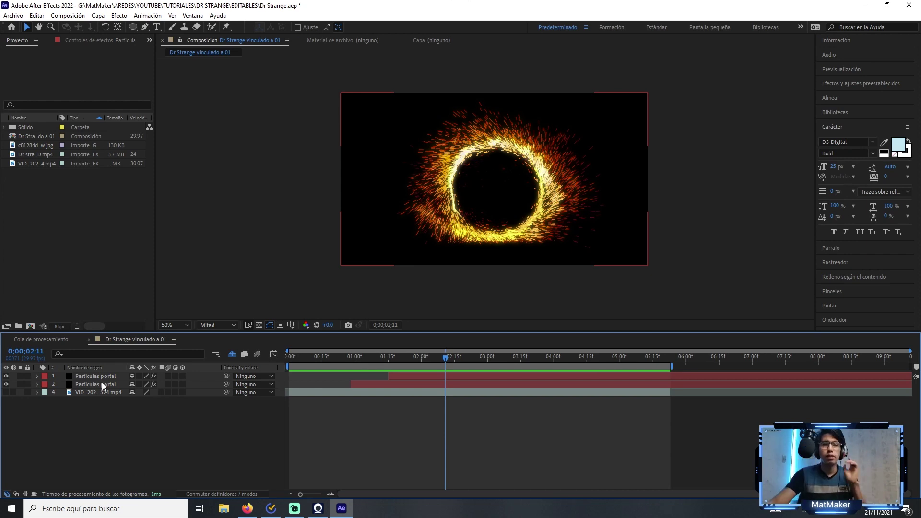
{"action": "left_click", "coordinate": [6, 376]}
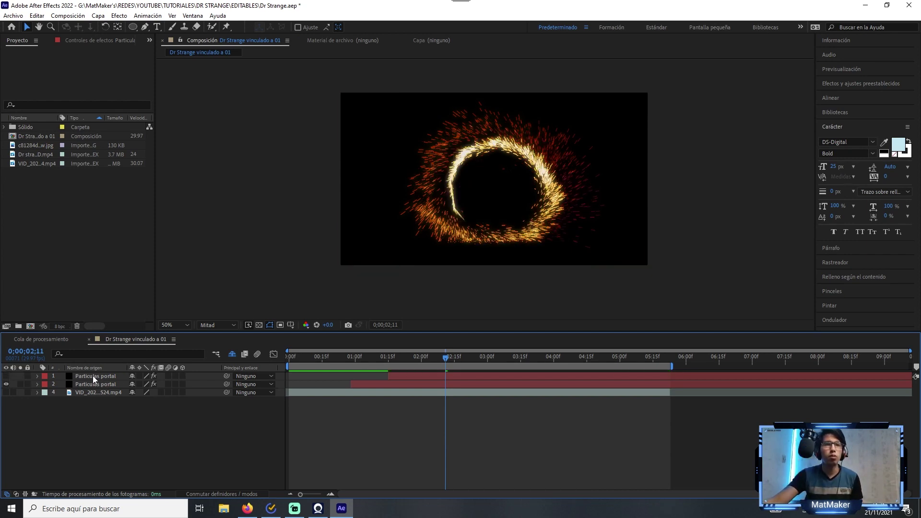
{"action": "left_click", "coordinate": [93, 376]}
{"action": "left_click", "coordinate": [6, 393]}
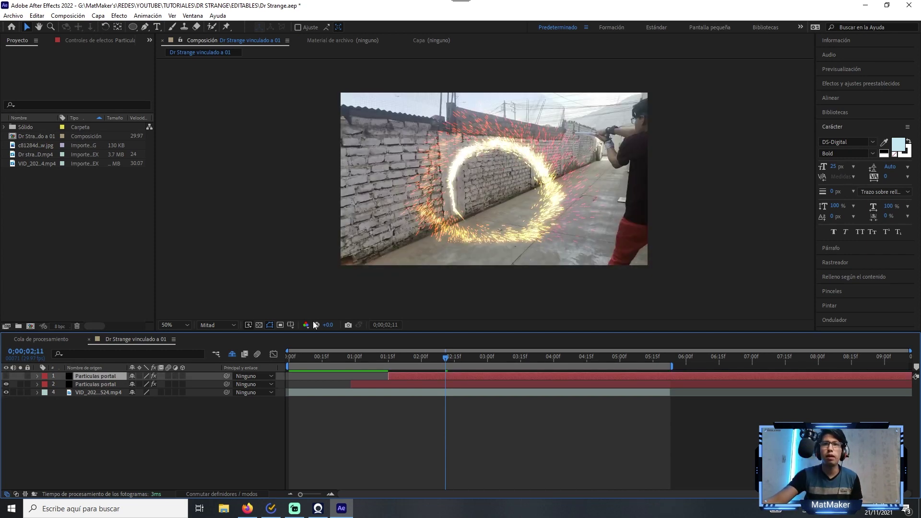
Disable the Resplandor and Tono/Saturación effects on the lower Particulas portal layer.
{"action": "left_click", "coordinate": [96, 385]}
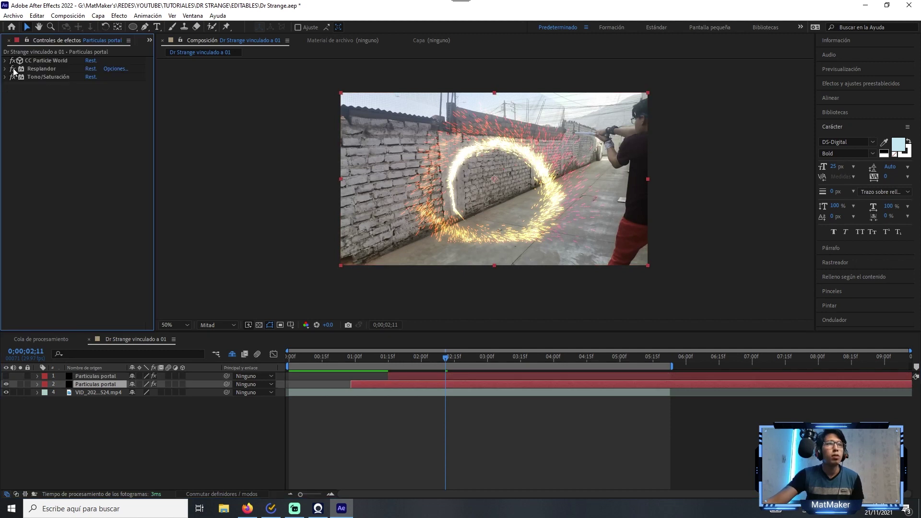
{"action": "left_click", "coordinate": [12, 70]}
{"action": "left_click", "coordinate": [12, 77]}
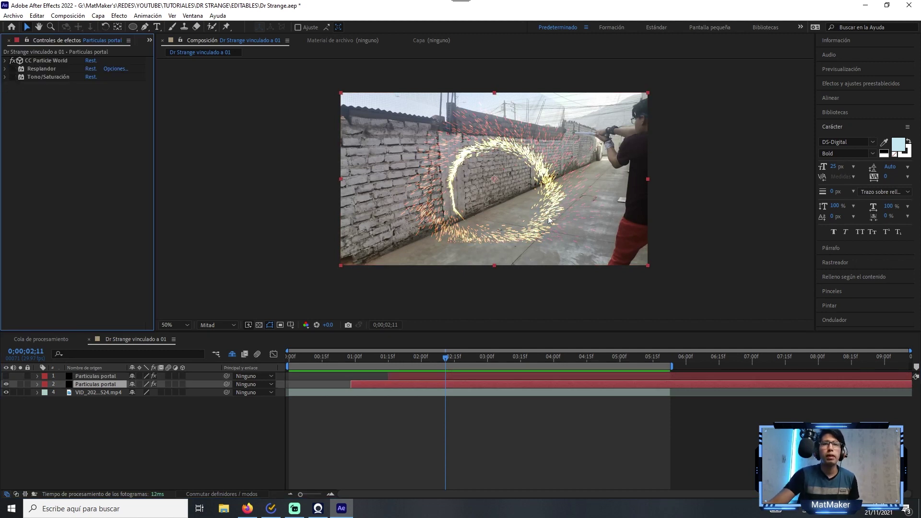
Fit the portal to the wall: Effect Camera Distance 0.84, Rotation X 14°, Y -40°, Z -4°, FOV 40.20, with its layer enlarged and repositioned.
{"action": "left_click", "coordinate": [5, 60]}
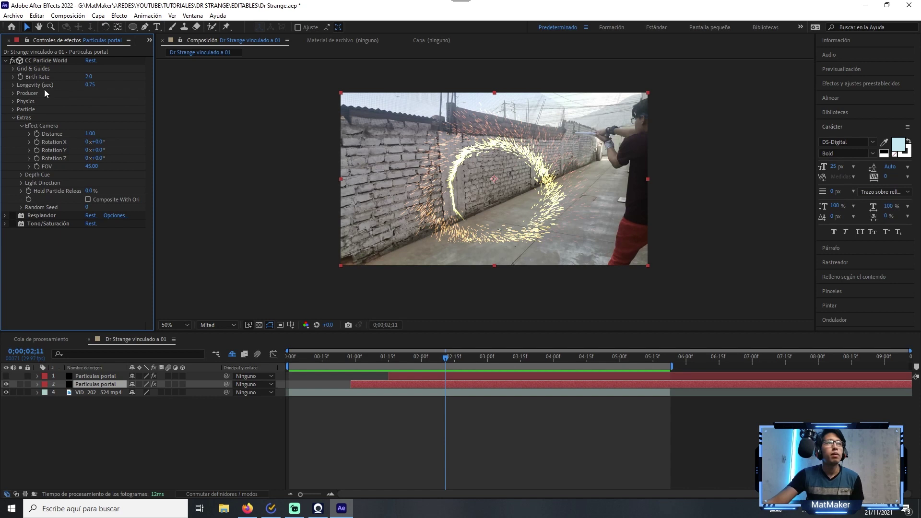
{"action": "left_click", "coordinate": [13, 118]}
{"action": "left_click", "coordinate": [13, 118]}
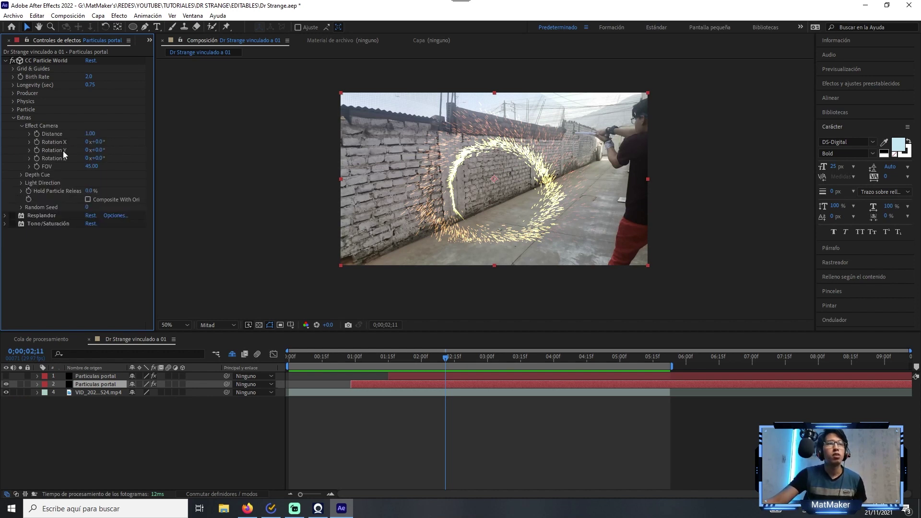
{"action": "mouse_move", "coordinate": [101, 144]}
{"action": "left_mouse_down"}
{"action": "mouse_move", "coordinate": [92, 152]}
{"action": "mouse_move", "coordinate": [111, 152]}
{"action": "left_mouse_up"}
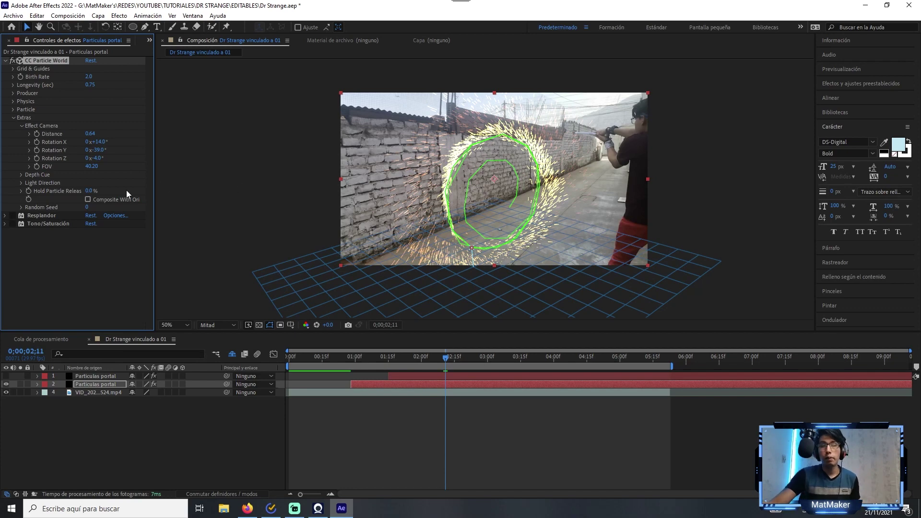
{"action": "left_click_drag", "start_coordinate": [90, 134], "coordinate": [108, 138]}
{"action": "left_click_drag", "start_coordinate": [648, 179], "coordinate": [597, 177]}
{"action": "left_click_drag", "start_coordinate": [98, 150], "coordinate": [98, 150]}
{"action": "left_click_drag", "start_coordinate": [103, 159], "coordinate": [96, 143]}
Preview the angled portal over the footage and check it at 0;00;02;18.
{"action": "left_click", "coordinate": [502, 427]}
{"action": "key", "text": "space"}
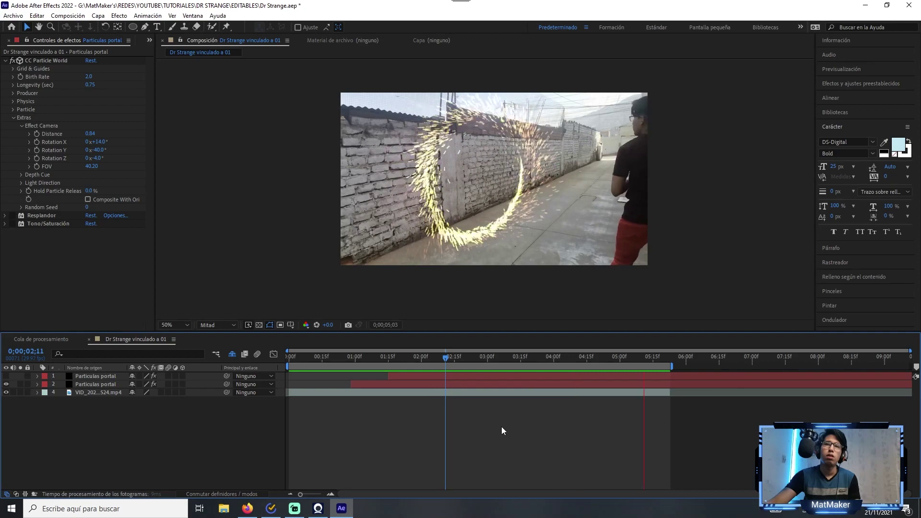
{"action": "key", "text": "space"}
{"action": "left_click_drag", "start_coordinate": [439, 357], "coordinate": [461, 354]}
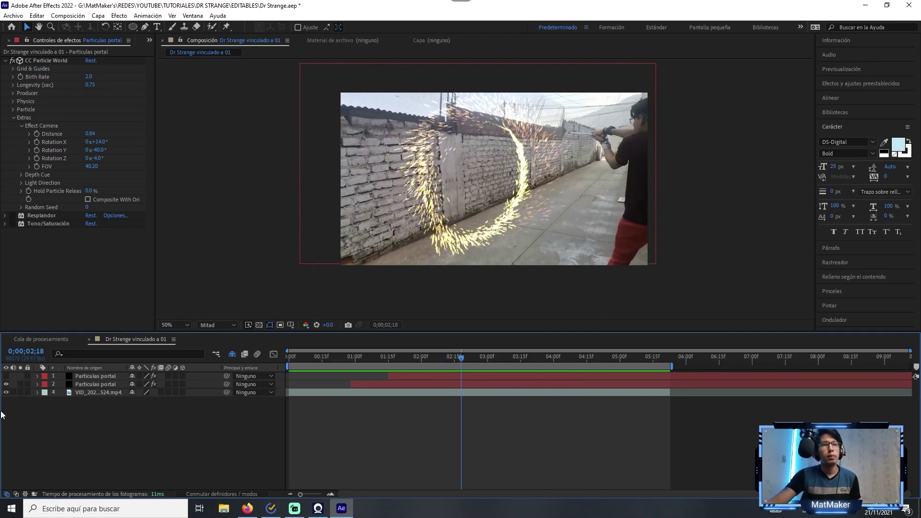
Show the upper Particulas portal layer and match its Effect Camera settings, scale and position (572, 296) to the lower one.
{"action": "left_click", "coordinate": [6, 376]}
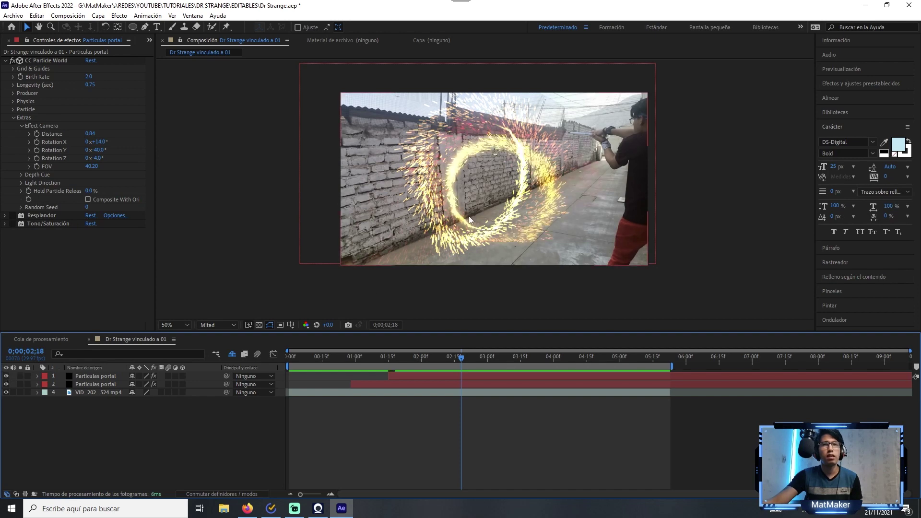
{"action": "left_click", "coordinate": [96, 376]}
{"action": "left_click", "coordinate": [96, 384]}
{"action": "left_click", "coordinate": [95, 376]}
{"action": "left_click", "coordinate": [22, 126]}
{"action": "left_click", "coordinate": [90, 166]}
{"action": "left_click", "coordinate": [96, 384]}
{"action": "key", "text": "s"}
{"action": "key", "text": "p"}
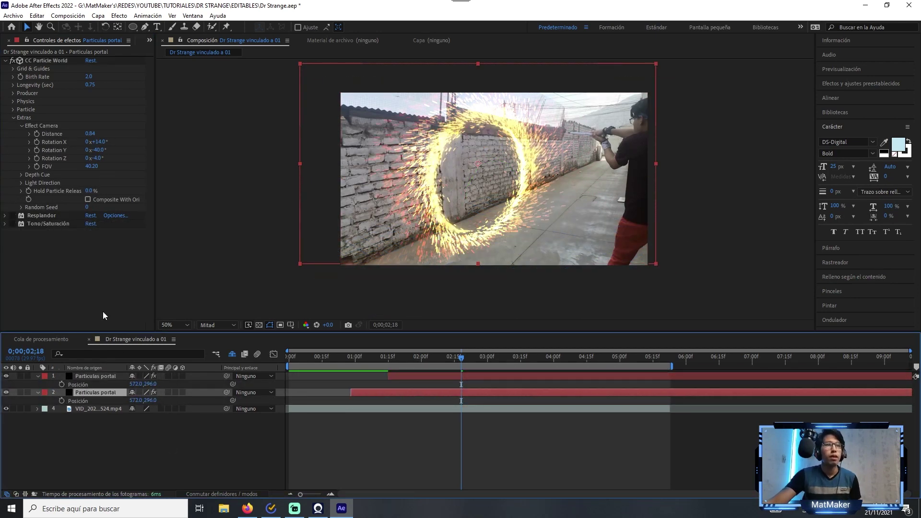
Re-enable Resplandor and Tono/Saturación on the lower Particulas portal layer and preview the portal over the footage.
{"action": "left_click", "coordinate": [5, 60]}
{"action": "left_click_drag", "start_coordinate": [12, 69], "coordinate": [10, 88]}
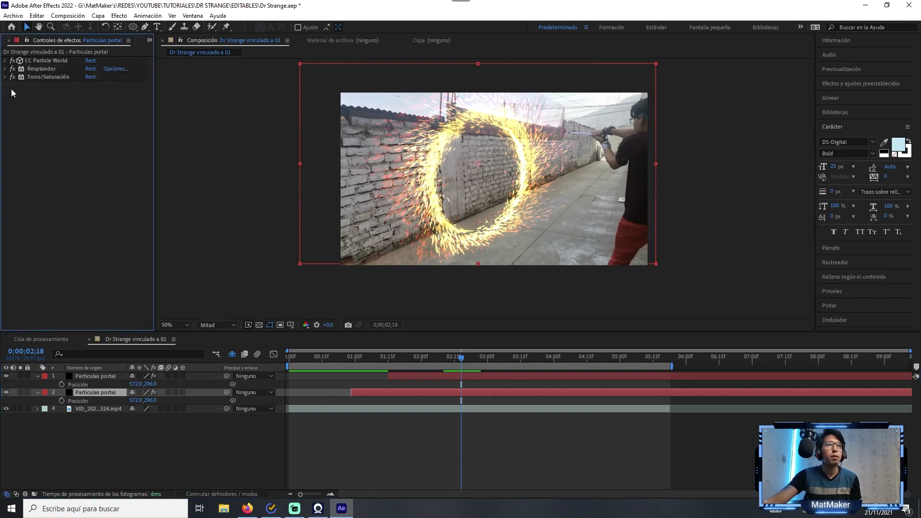
{"action": "left_click", "coordinate": [421, 422]}
{"action": "key", "text": "u"}
{"action": "key", "text": "space"}
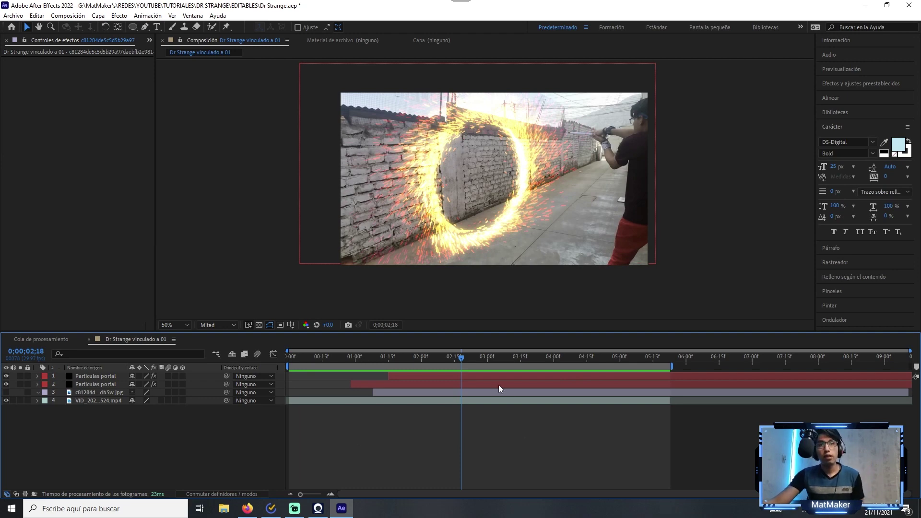
Create a black solid the size of the composition and place it beneath both Particulas portal layers.
{"action": "left_click_drag", "start_coordinate": [462, 356], "coordinate": [533, 372]}
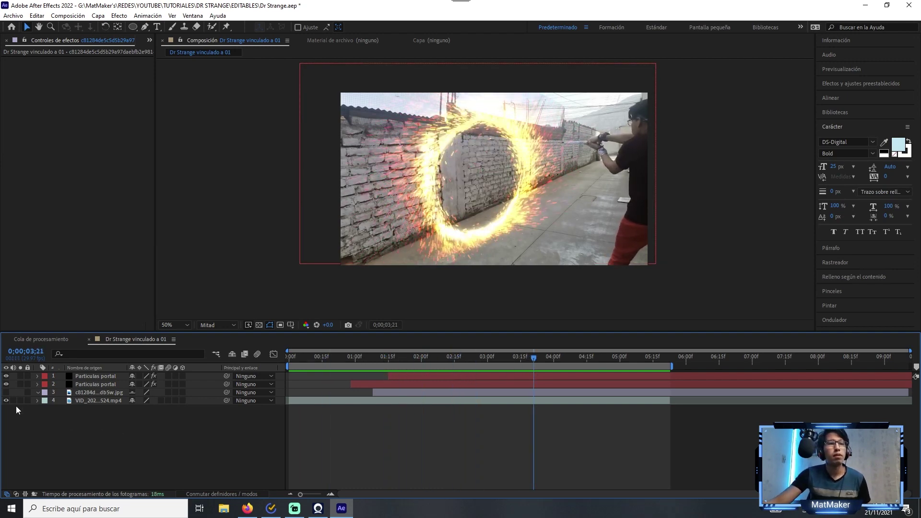
{"action": "left_click", "coordinate": [6, 393]}
{"action": "left_click", "coordinate": [6, 393]}
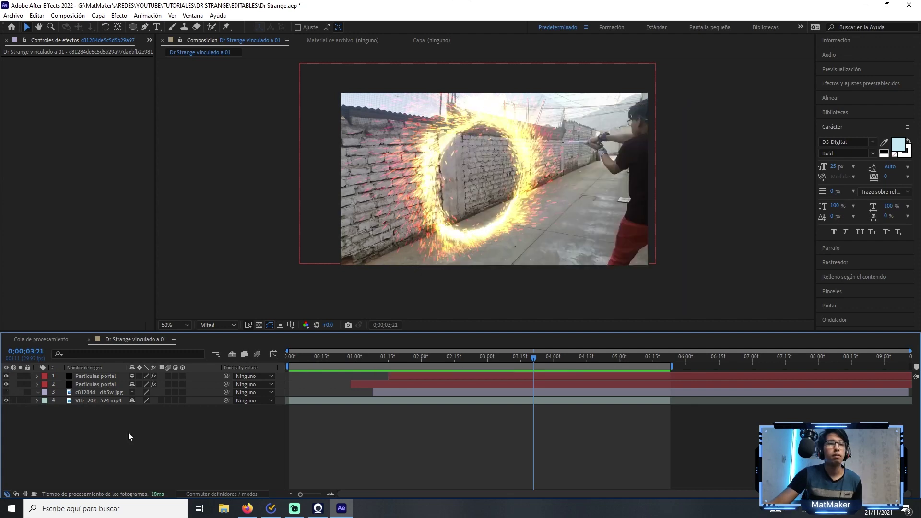
{"action": "right_click", "coordinate": [128, 433]}
{"action": "mouse_move", "coordinate": [192, 317]}
{"action": "left_click", "coordinate": [287, 327]}
{"action": "left_click", "coordinate": [455, 409]}
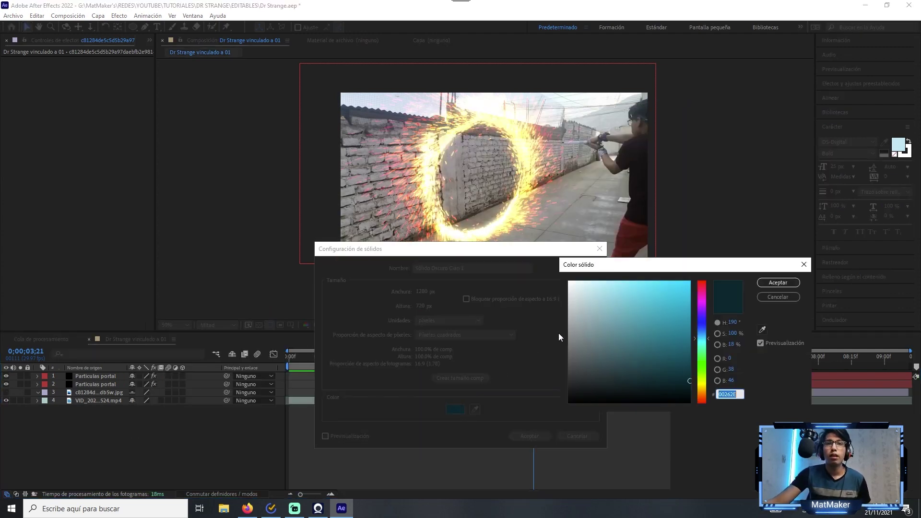
{"action": "left_click", "coordinate": [689, 402]}
{"action": "left_click_drag", "start_coordinate": [689, 402], "coordinate": [695, 409]}
{"action": "left_click", "coordinate": [526, 435]}
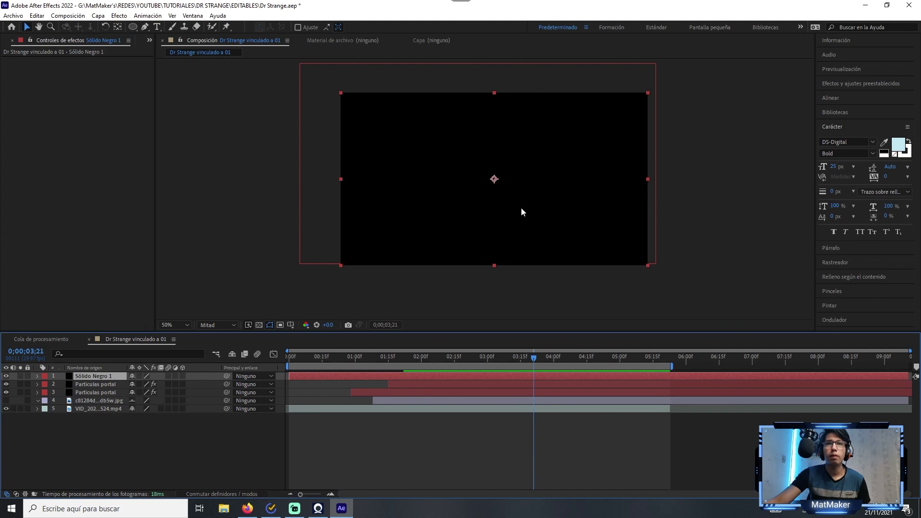
{"action": "left_click_drag", "start_coordinate": [96, 379], "coordinate": [98, 388]}
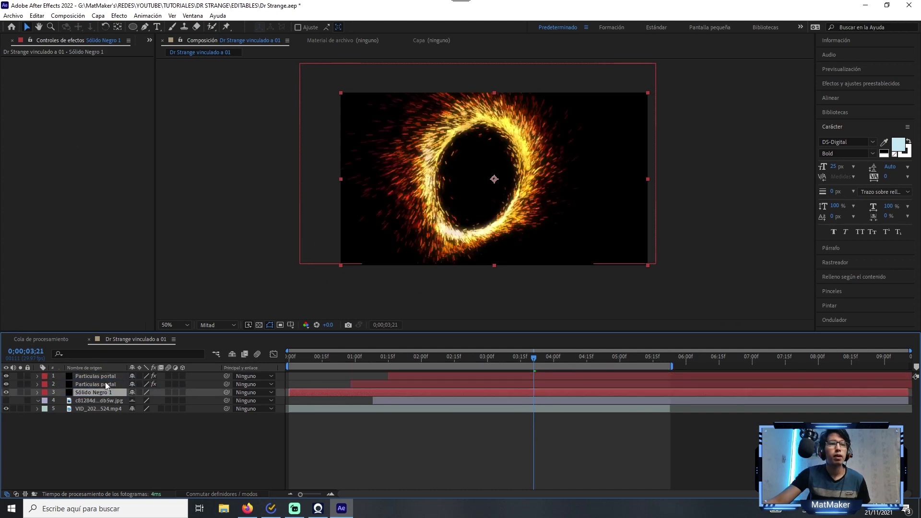
Draw an elliptical mask on the black solid matching the portal's opening and feather it 20 pixels.
{"action": "key", "text": "q"}
{"action": "left_click_drag", "start_coordinate": [525, 114], "coordinate": [429, 233]}
{"action": "key", "text": "v"}
{"action": "scroll", "coordinate": [494, 158], "scroll_direction": "up", "scroll_amount": 1}
{"action": "scroll", "coordinate": [480, 175], "scroll_direction": "down", "scroll_amount": 1}
{"action": "key", "text": "f"}
Keyframe the solid's mask expansion at 0 pixels at 0;00;02;01.
{"action": "left_click_drag", "start_coordinate": [534, 357], "coordinate": [423, 357]}
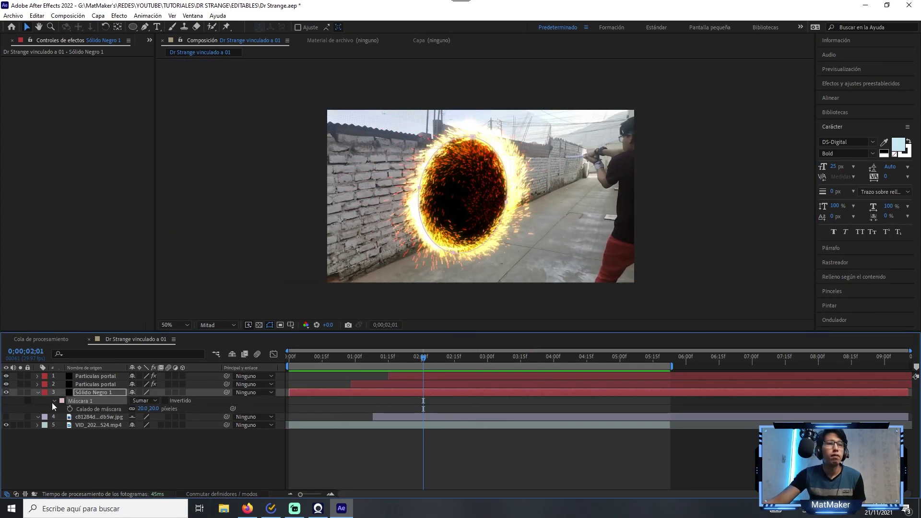
{"action": "left_click", "coordinate": [54, 401]}
{"action": "left_click", "coordinate": [54, 401]}
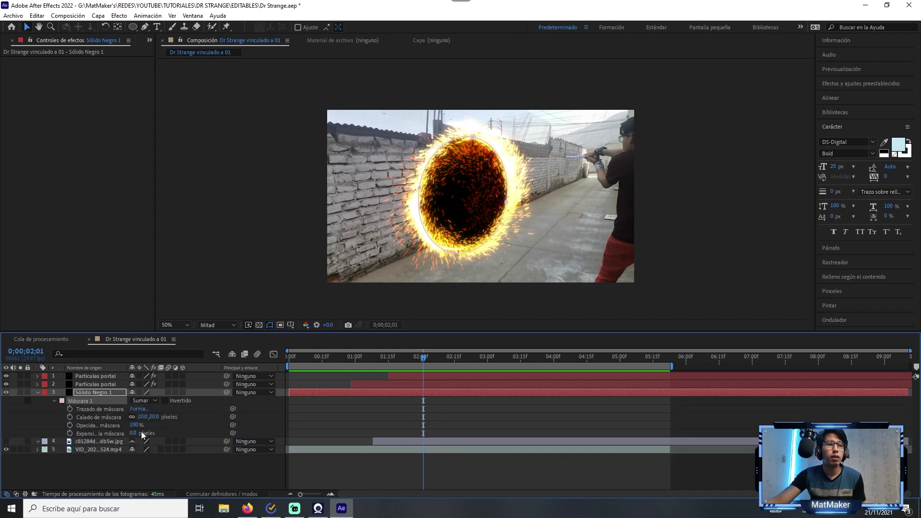
{"action": "left_click", "coordinate": [91, 433]}
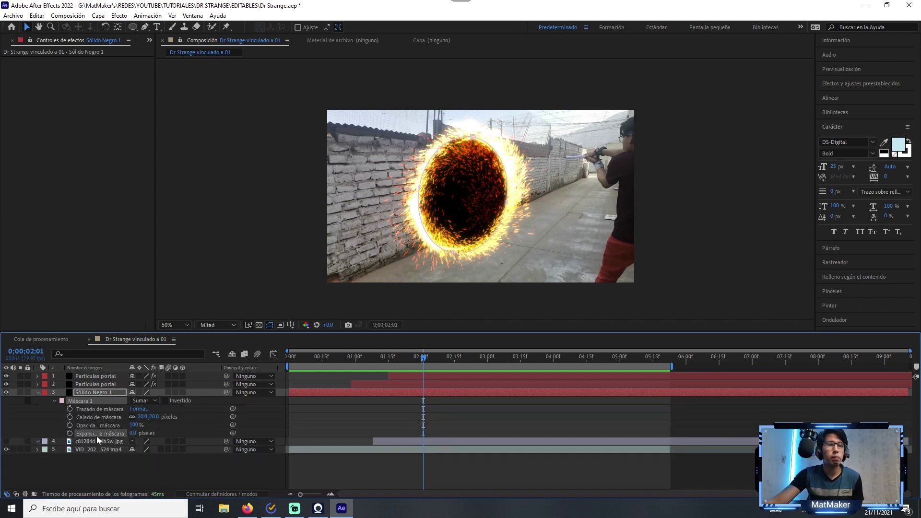
{"action": "left_click", "coordinate": [69, 434]}
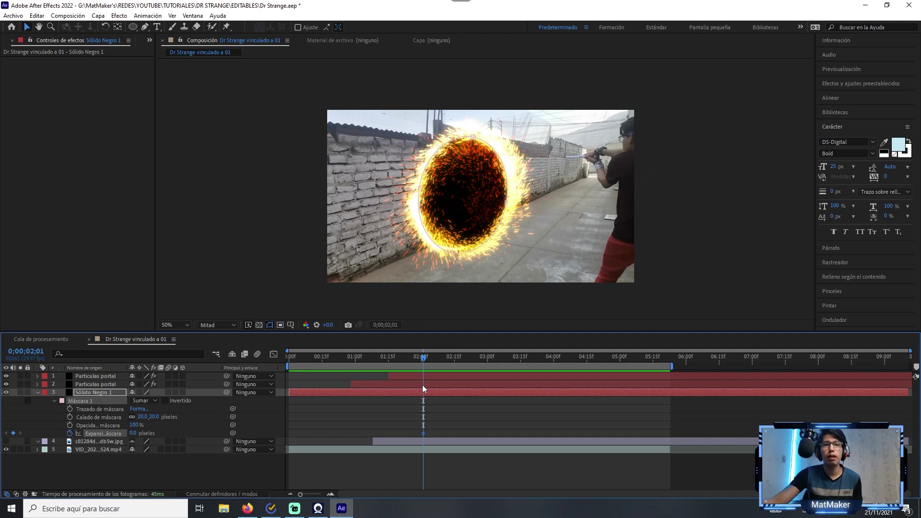
Shrink the mask with the opening ring, keyframing its expansion at -60 pixels at 0;00;01;24 and down to -176 pixels at 0;00;01;08.
{"action": "left_click_drag", "start_coordinate": [424, 359], "coordinate": [408, 359]}
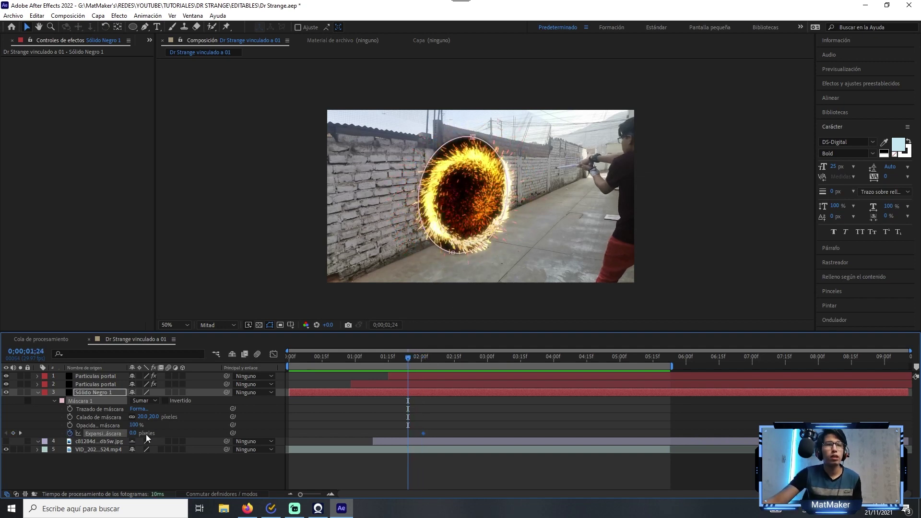
{"action": "left_click_drag", "start_coordinate": [132, 436], "coordinate": [128, 435]}
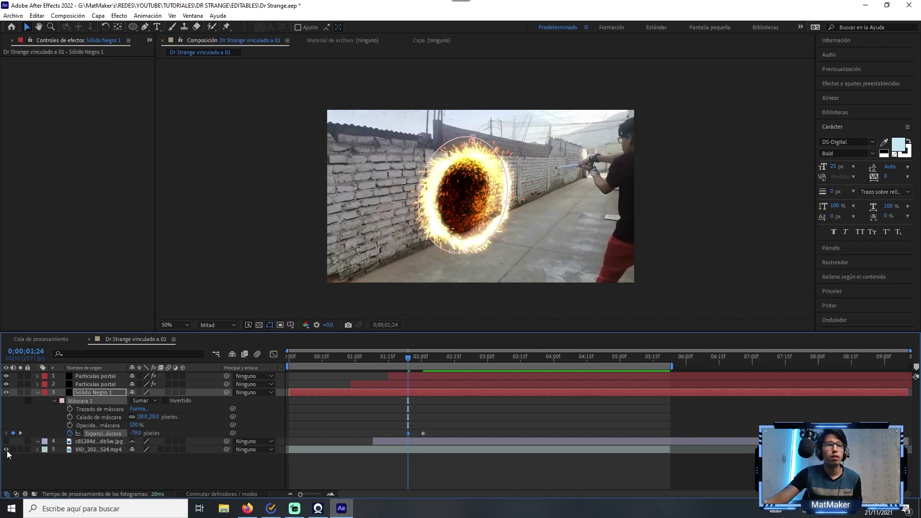
{"action": "key", "text": "ctrl+z"}
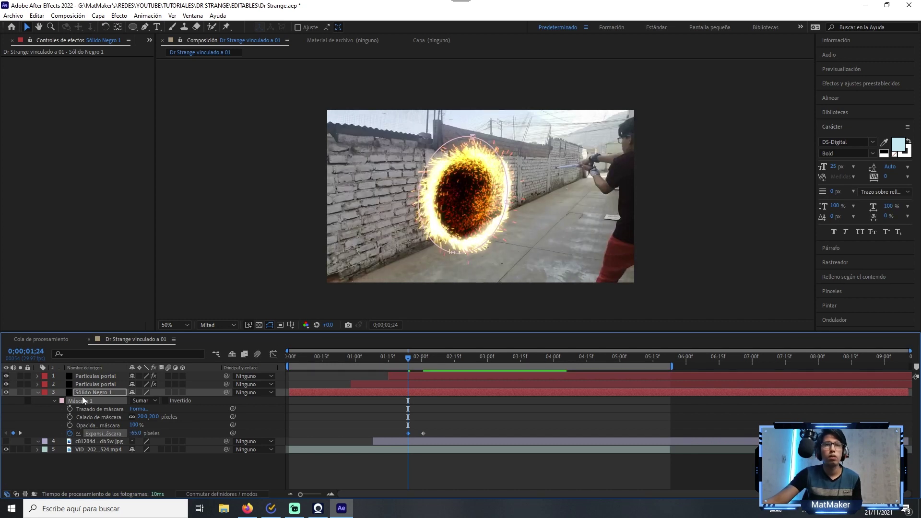
{"action": "left_click_drag", "start_coordinate": [6, 376], "coordinate": [6, 384]}
{"action": "left_click_drag", "start_coordinate": [145, 430], "coordinate": [132, 430]}
{"action": "left_click_drag", "start_coordinate": [8, 376], "coordinate": [8, 386]}
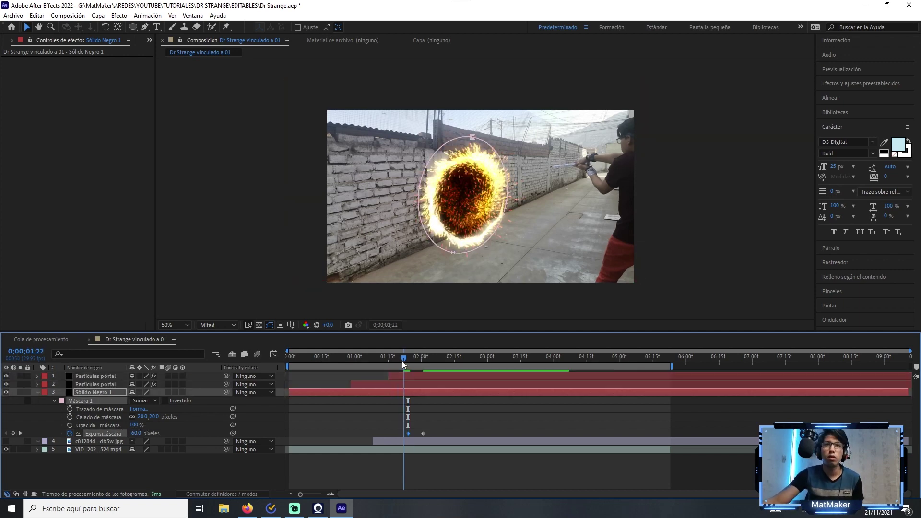
Preview the black opening growing with the spark ring and check it around 0;00;02;12.
{"action": "key", "text": "space"}
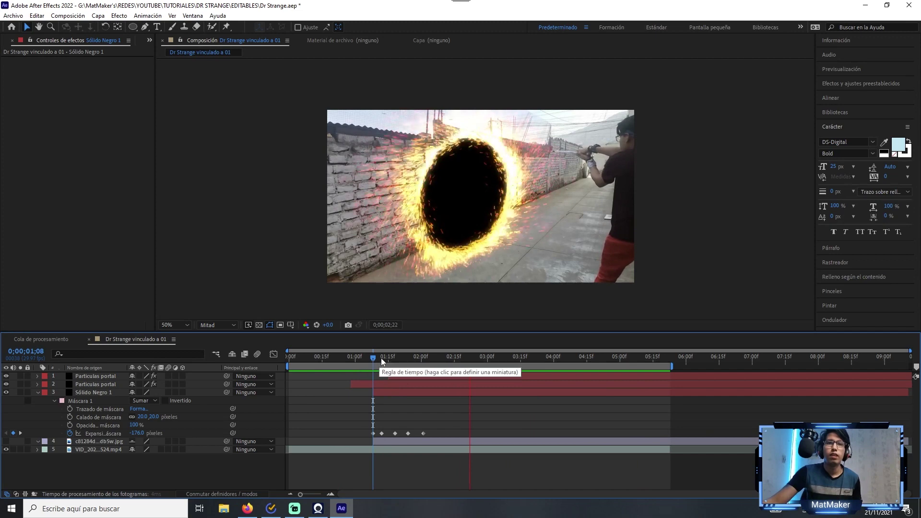
{"action": "left_click", "coordinate": [145, 409]}
{"action": "left_click", "coordinate": [87, 393]}
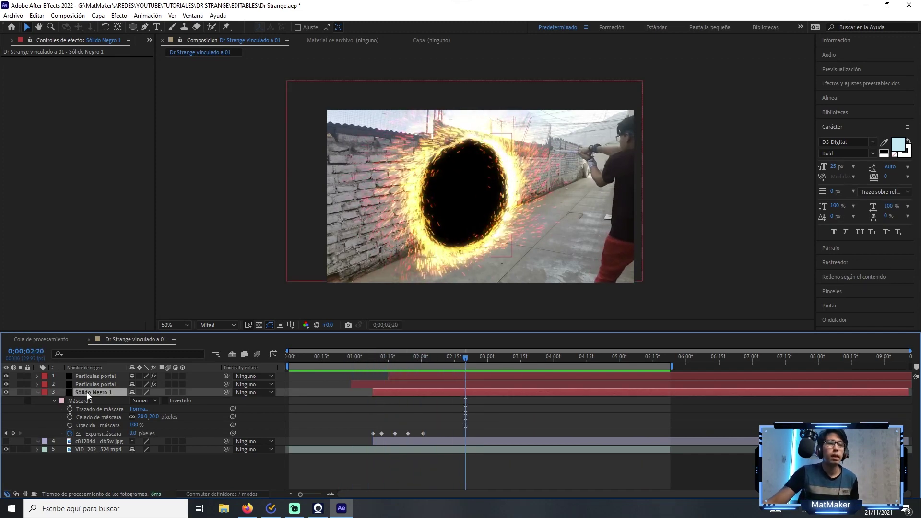
{"action": "mouse_move", "coordinate": [466, 367]}
{"action": "left_mouse_down"}
{"action": "mouse_move", "coordinate": [381, 369]}
{"action": "mouse_move", "coordinate": [478, 367]}
{"action": "left_mouse_up"}
{"action": "left_click_drag", "start_coordinate": [421, 369], "coordinate": [435, 367]}
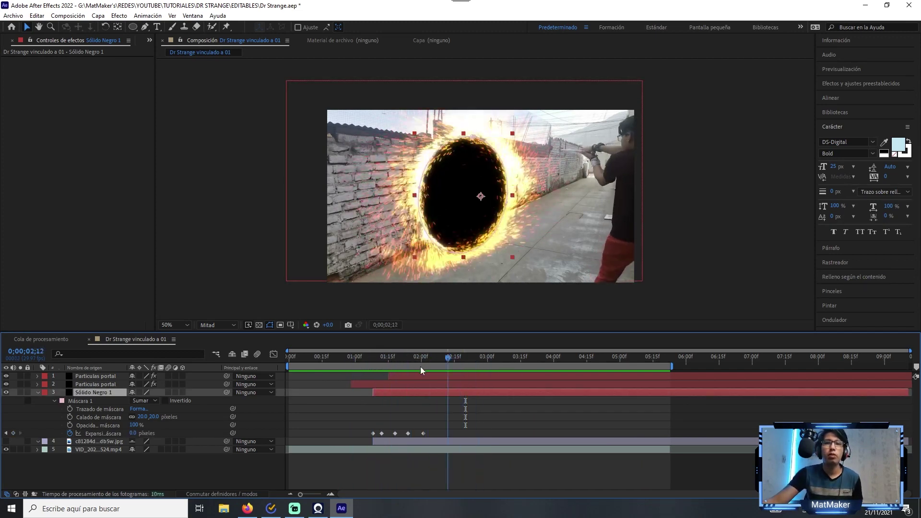
Show the street photo layer and set its track matte to Mate alfa "Sólido Negro 1".
{"action": "left_click", "coordinate": [95, 443]}
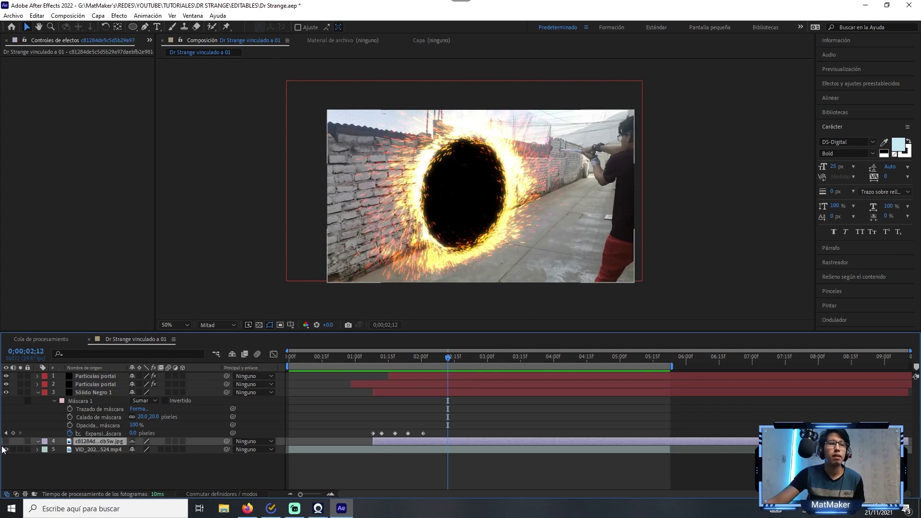
{"action": "left_click", "coordinate": [6, 441]}
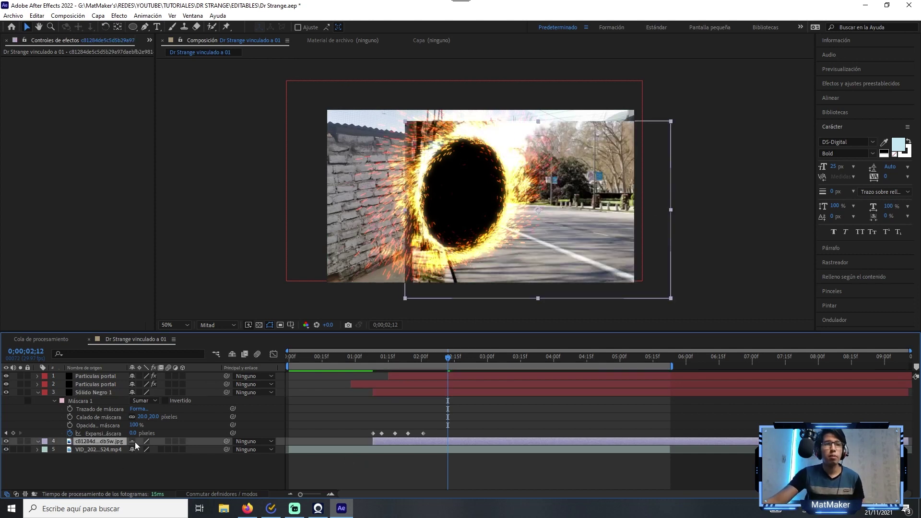
{"action": "left_click", "coordinate": [220, 494]}
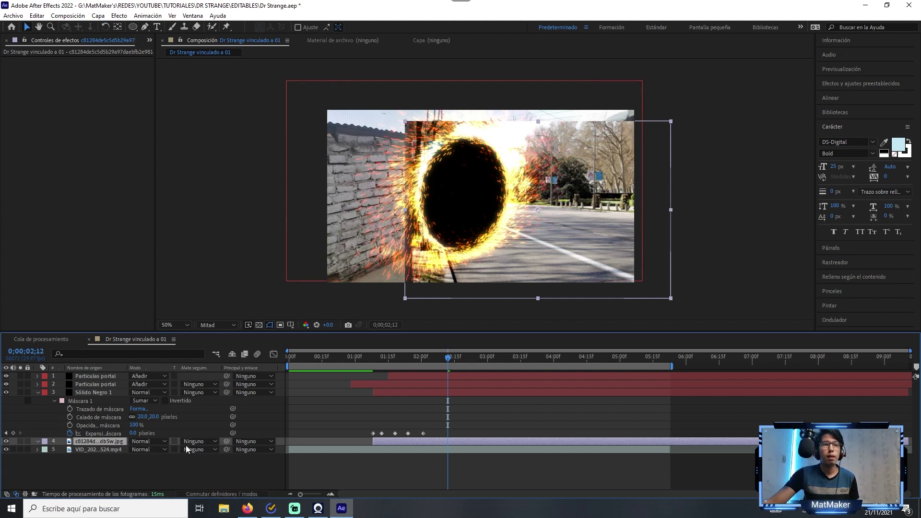
{"action": "left_click", "coordinate": [201, 440]}
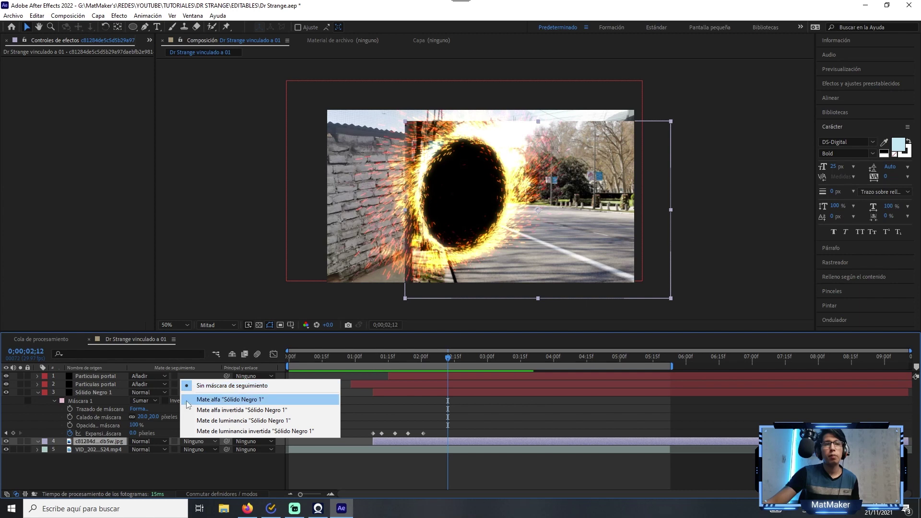
{"action": "left_click", "coordinate": [257, 401]}
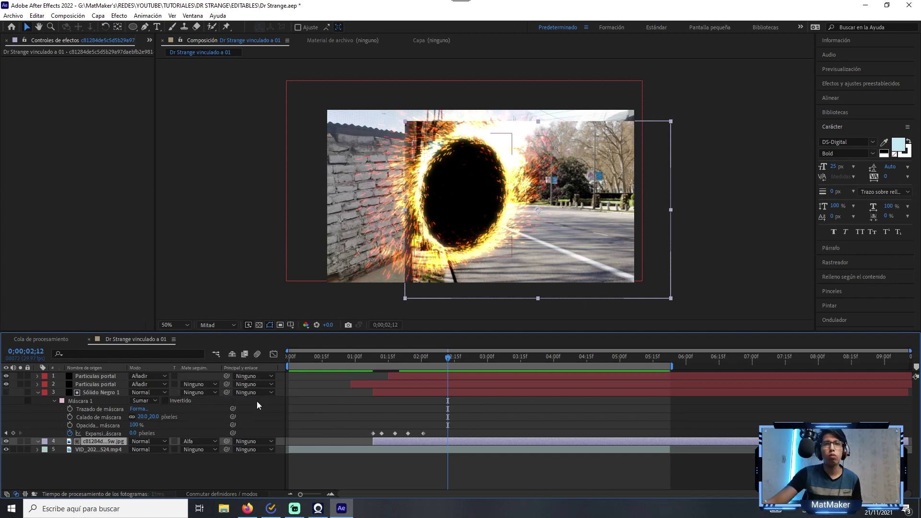
Reposition the street photo so its scene sits inside the portal opening, and preview it.
{"action": "left_click_drag", "start_coordinate": [608, 263], "coordinate": [578, 229]}
{"action": "left_click", "coordinate": [98, 393]}
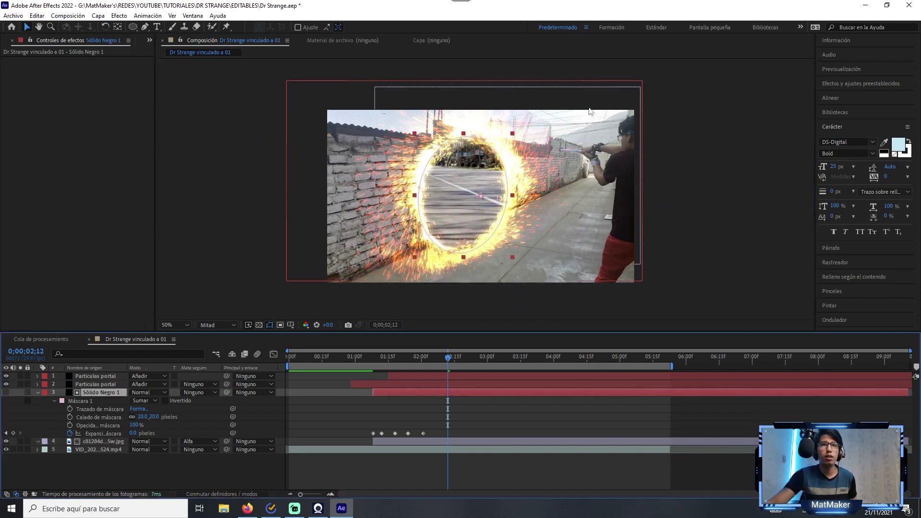
{"action": "left_click_drag", "start_coordinate": [445, 364], "coordinate": [465, 363]}
{"action": "left_click", "coordinate": [466, 442]}
{"action": "left_click_drag", "start_coordinate": [602, 178], "coordinate": [668, 218]}
{"action": "key", "text": "space"}
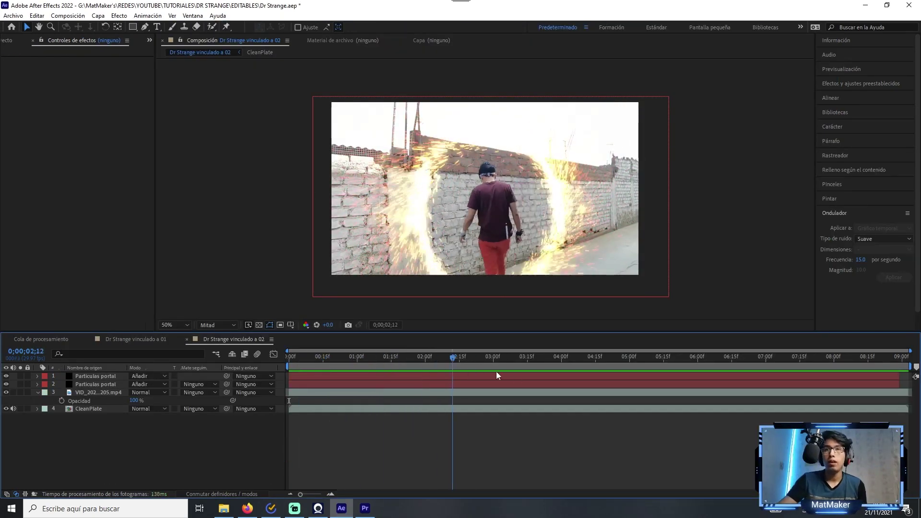
Preview the portal over the man's walk in the Dr Strange vinculado a 02 composition from its start.
{"action": "left_click_drag", "start_coordinate": [671, 364], "coordinate": [707, 362]}
{"action": "left_click_drag", "start_coordinate": [766, 362], "coordinate": [284, 361]}
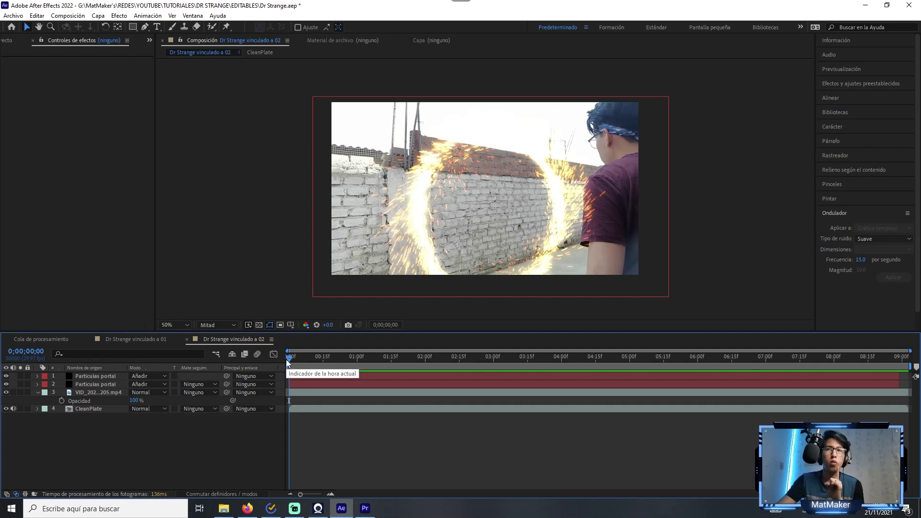
{"action": "key", "text": "space"}
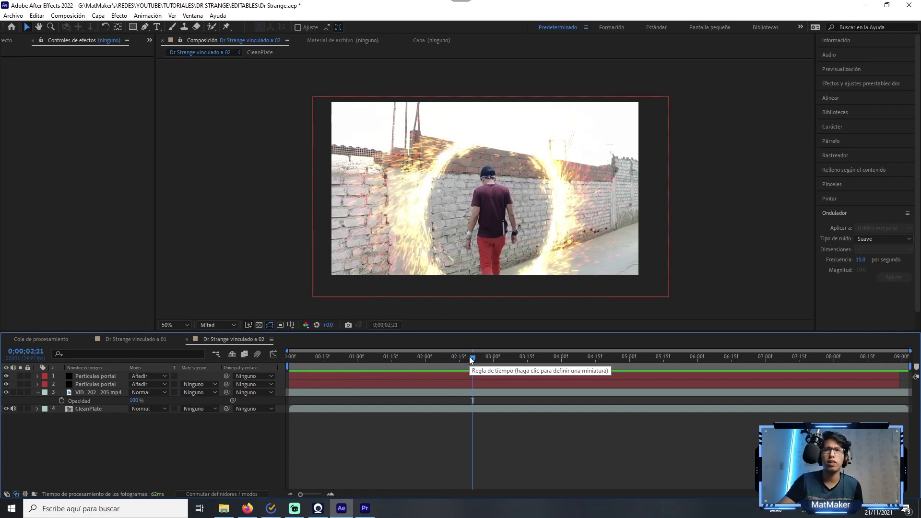
Duplicate the VID_20211030_142205.mp4 layer and trim the upper copy's end to 0;00;07;07.
{"action": "left_click_drag", "start_coordinate": [470, 356], "coordinate": [781, 388]}
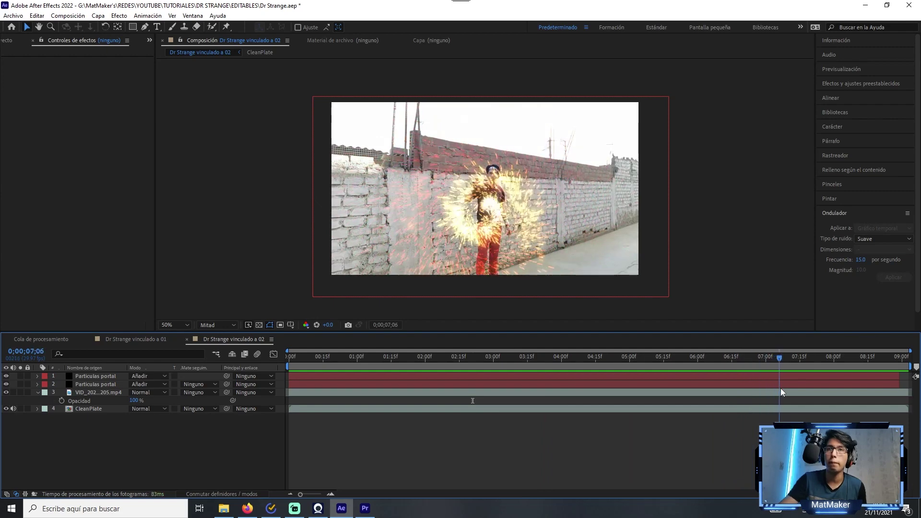
{"action": "left_click", "coordinate": [779, 392]}
{"action": "key", "text": "ctrl+d"}
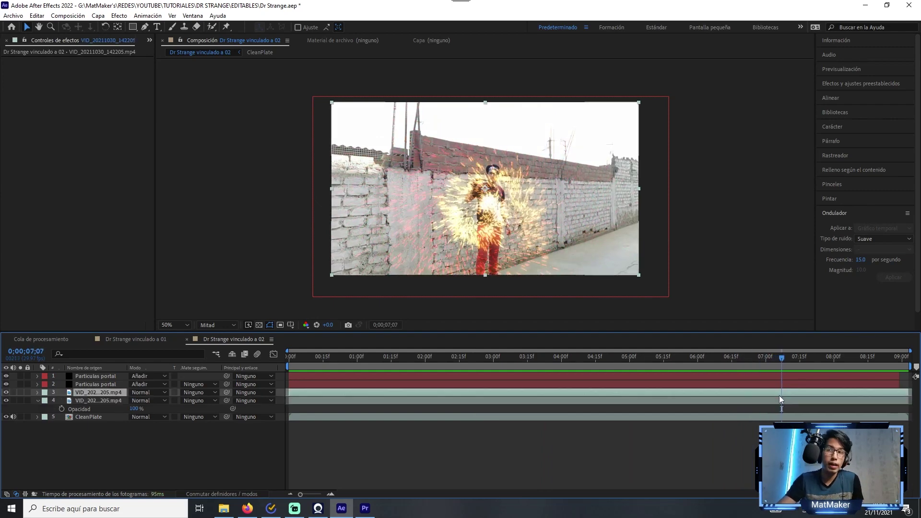
{"action": "left_click_drag", "start_coordinate": [892, 394], "coordinate": [781, 399]}
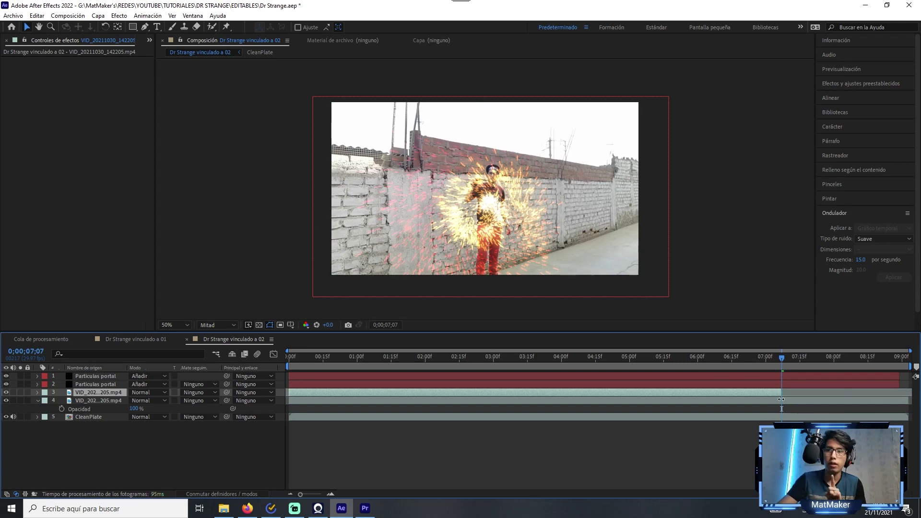
{"action": "mouse_move", "coordinate": [290, 396]}
{"action": "left_mouse_down"}
{"action": "mouse_move", "coordinate": [416, 389]}
{"action": "mouse_move", "coordinate": [301, 396]}
{"action": "left_mouse_up"}
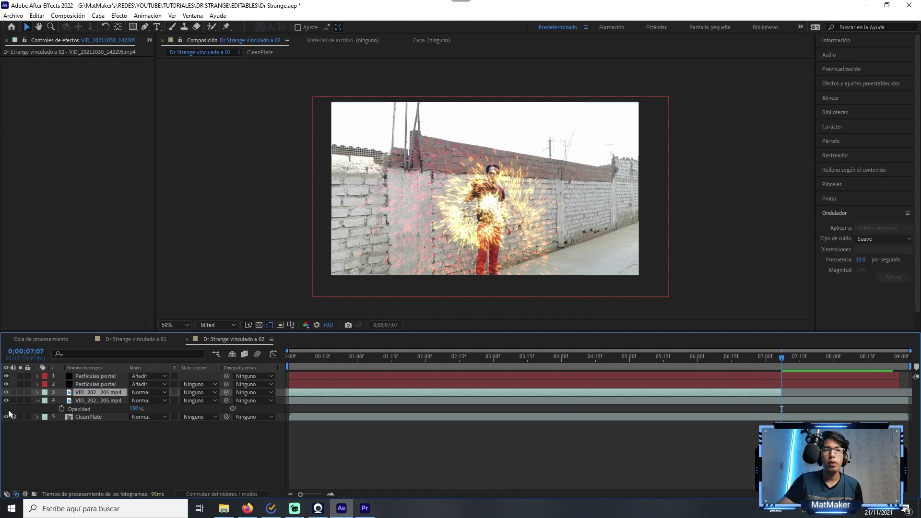
Examine the lower video layer on its own, without the portal layers and the upper video copy.
{"action": "left_click_drag", "start_coordinate": [6, 392], "coordinate": [5, 376]}
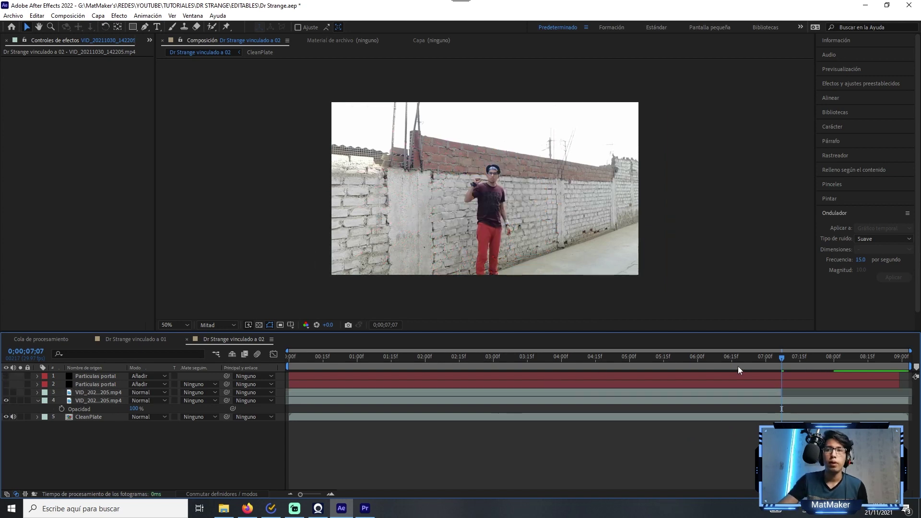
{"action": "left_click", "coordinate": [402, 241]}
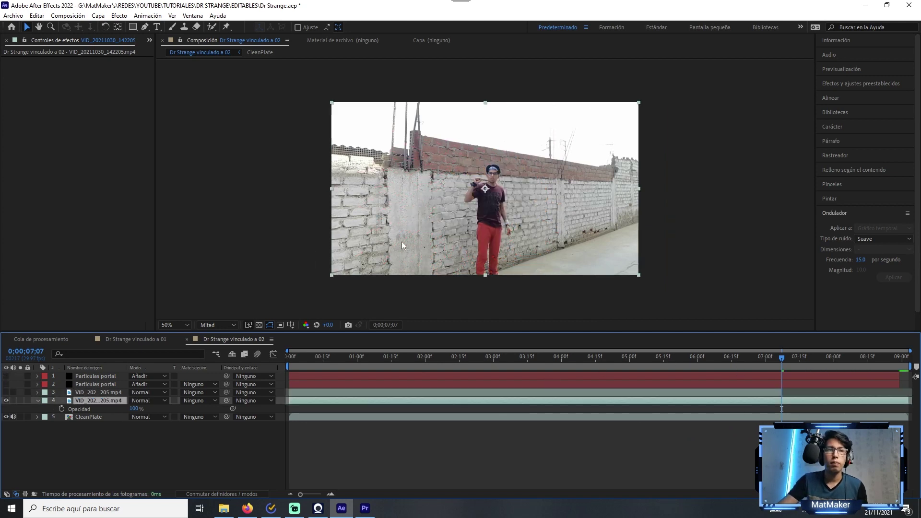
{"action": "left_click", "coordinate": [5, 401]}
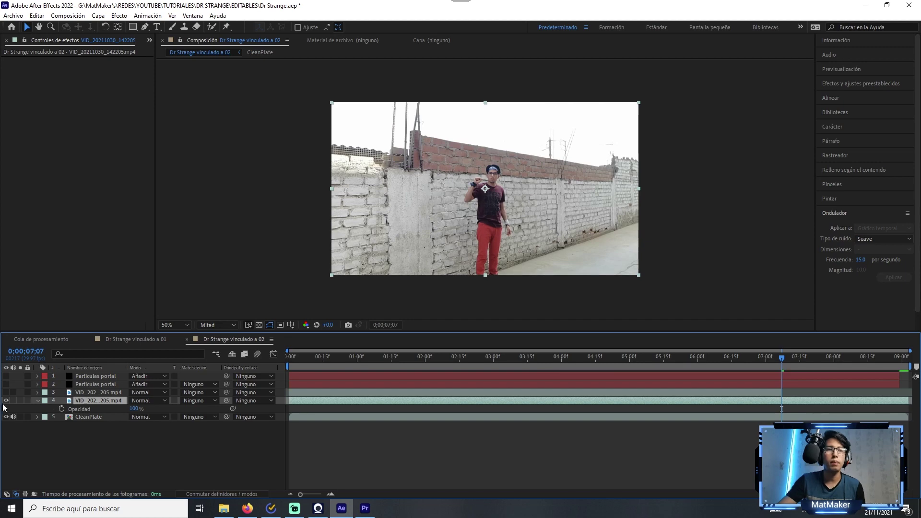
{"action": "left_click_drag", "start_coordinate": [6, 392], "coordinate": [6, 377]}
Hide the portal layers and upper video copy, and split the lower video layer at 0;00;03;00, deleting the part after it.
{"action": "left_click_drag", "start_coordinate": [418, 359], "coordinate": [493, 367]}
{"action": "left_click", "coordinate": [488, 392]}
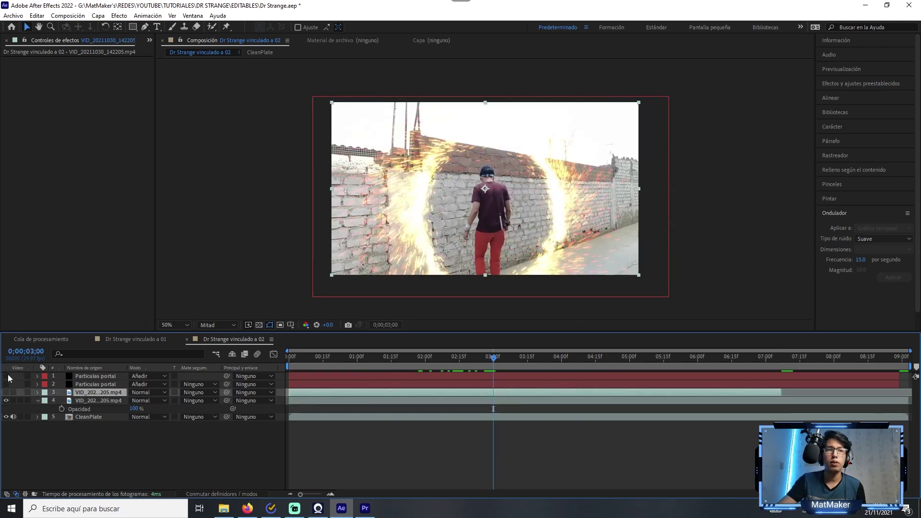
{"action": "left_click", "coordinate": [113, 402]}
{"action": "left_click", "coordinate": [90, 416]}
{"action": "left_click", "coordinate": [102, 401]}
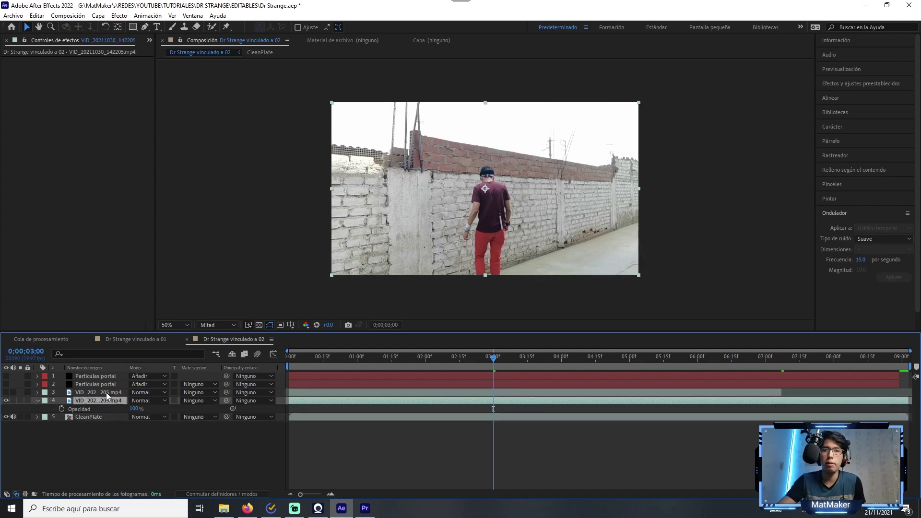
{"action": "key", "text": "ctrl+shift+d"}
{"action": "key", "text": "Delete"}
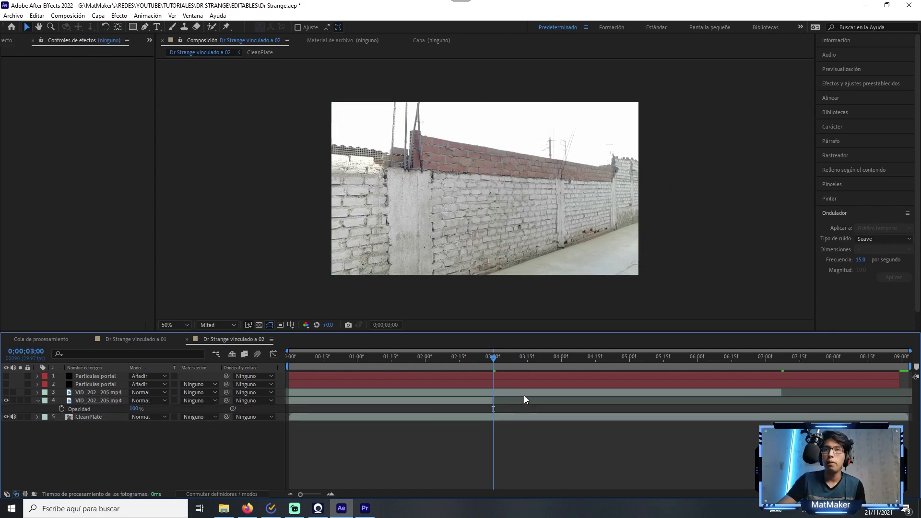
Examine the change from the lower video layer to the clean plate around 0;00;03;00, up close and with the portal.
{"action": "left_click_drag", "start_coordinate": [490, 357], "coordinate": [505, 379]}
{"action": "left_click_drag", "start_coordinate": [481, 362], "coordinate": [505, 367]}
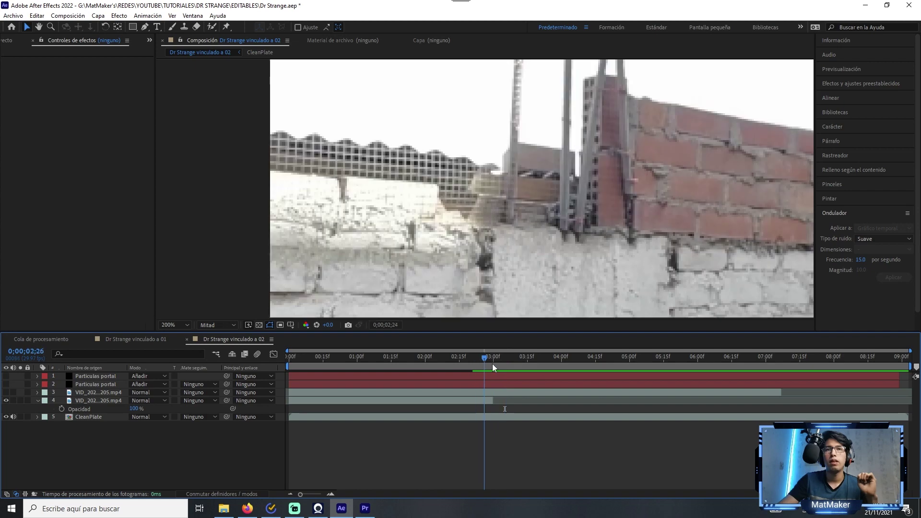
{"action": "left_click", "coordinate": [490, 365]}
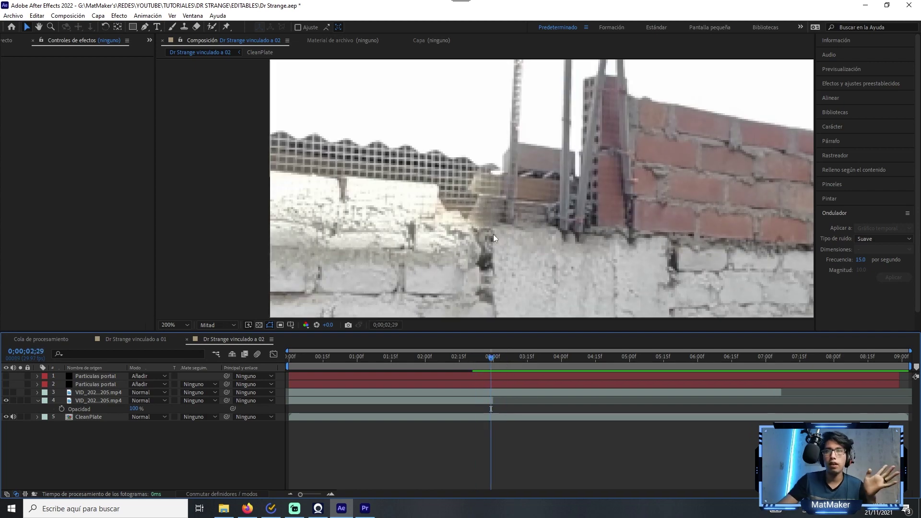
{"action": "scroll", "coordinate": [499, 264], "scroll_direction": "down", "scroll_amount": 4}
{"action": "left_click_drag", "start_coordinate": [552, 232], "coordinate": [466, 202]}
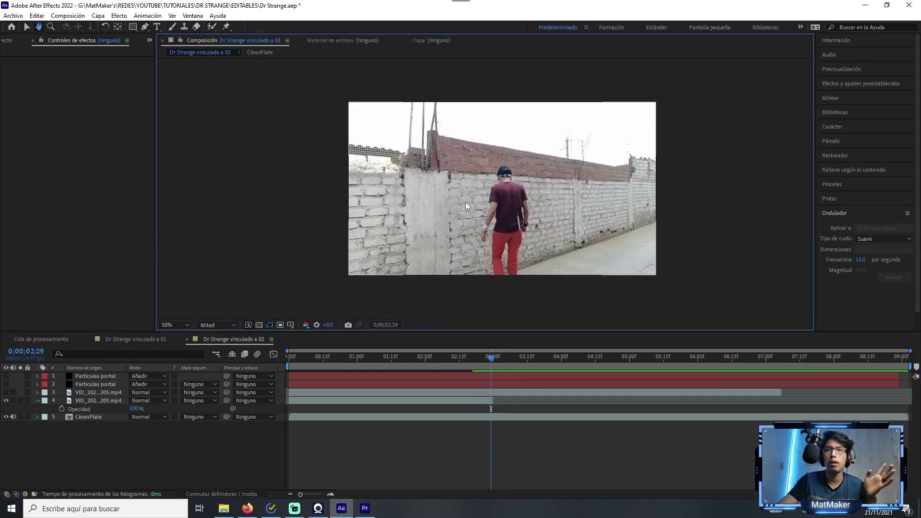
{"action": "left_click_drag", "start_coordinate": [8, 396], "coordinate": [6, 376]}
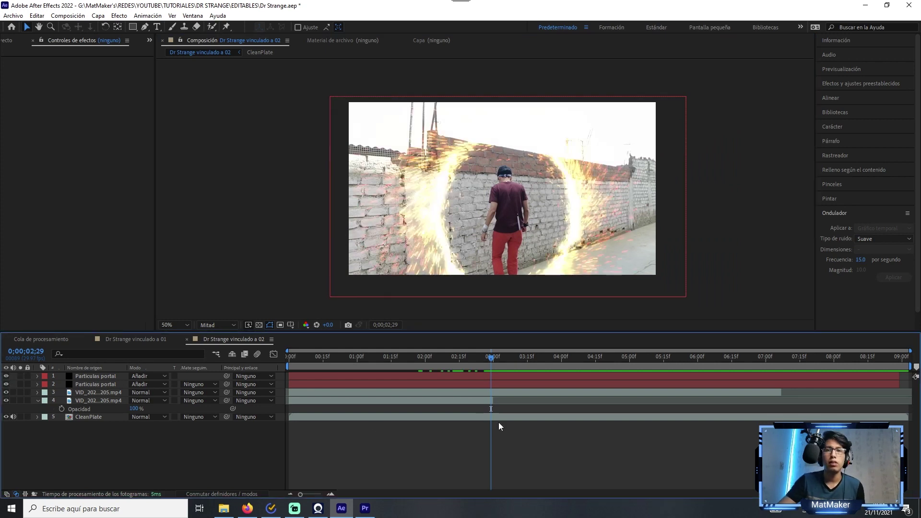
Extend the end of the lower VID_20211030_142205.mp4 layer to 0;00;03;11.
{"action": "left_click", "coordinate": [474, 399]}
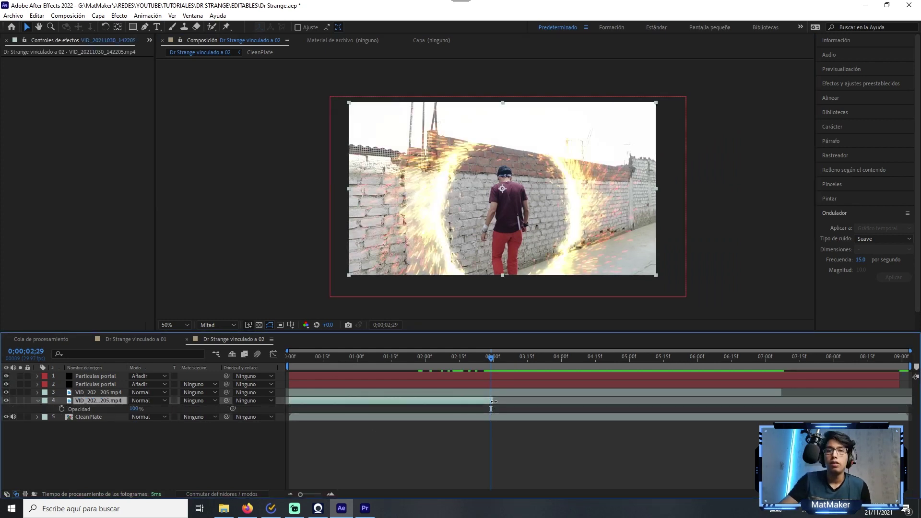
{"action": "left_click_drag", "start_coordinate": [494, 399], "coordinate": [513, 400]}
{"action": "left_click_drag", "start_coordinate": [490, 357], "coordinate": [514, 367]}
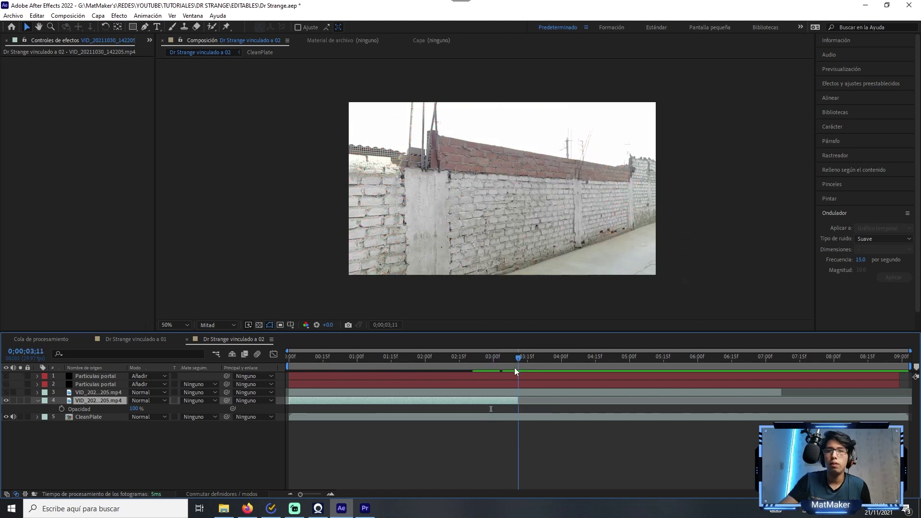
Fade out the lower video layer with opacity keyframes from 100% at 0;00;02;19 to 0;00;03;11, and preview the fade.
{"action": "left_click_drag", "start_coordinate": [135, 409], "coordinate": [49, 415]}
{"action": "left_click", "coordinate": [61, 409]}
{"action": "left_click_drag", "start_coordinate": [518, 357], "coordinate": [469, 363]}
{"action": "left_click_drag", "start_coordinate": [135, 409], "coordinate": [382, 409]}
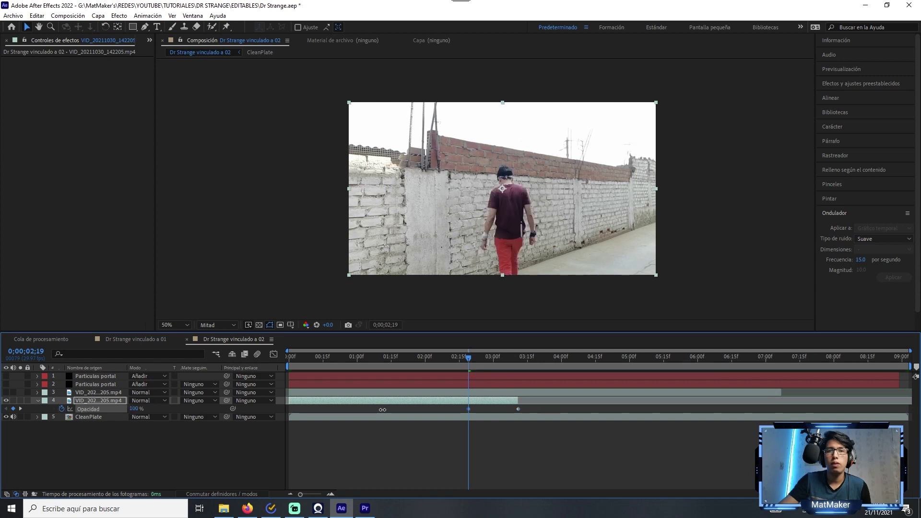
{"action": "left_click", "coordinate": [382, 409]}
{"action": "left_click_drag", "start_coordinate": [469, 358], "coordinate": [427, 355]}
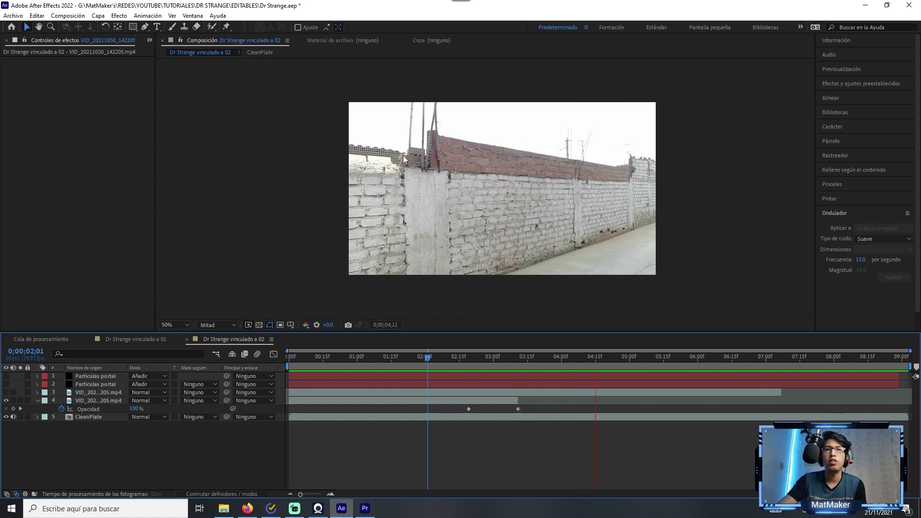
{"action": "left_click", "coordinate": [56, 384]}
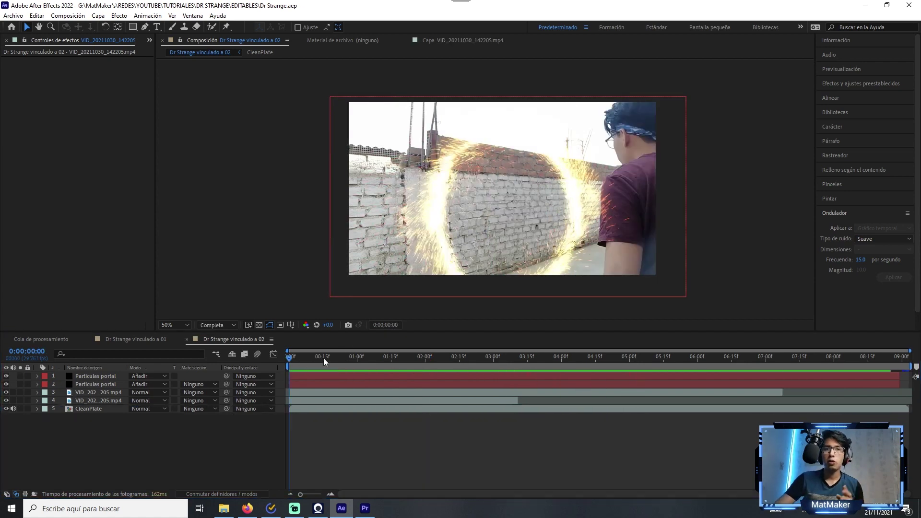
Open the upper VID_20211030_142205.mp4 layer on its own and outline the man with the Roto Brush near 0:00:00:15.
{"action": "left_click_drag", "start_coordinate": [323, 357], "coordinate": [508, 372]}
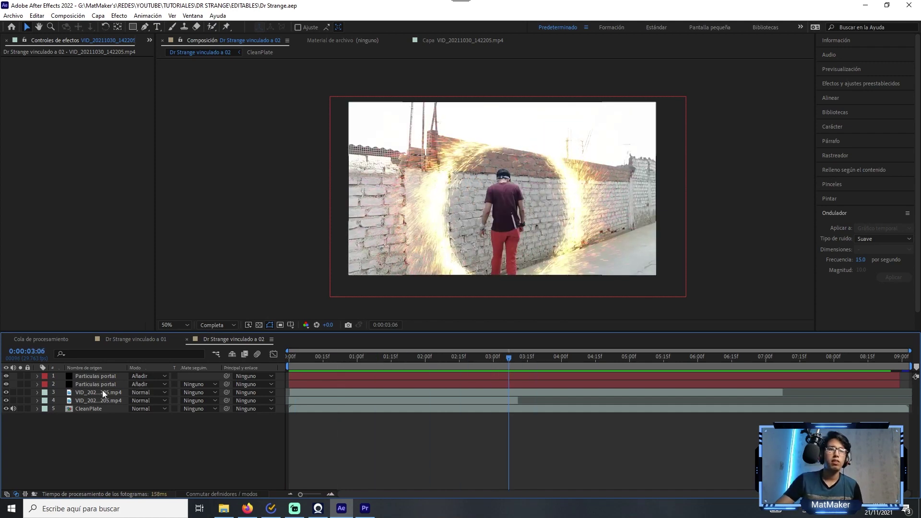
{"action": "left_click", "coordinate": [100, 391]}
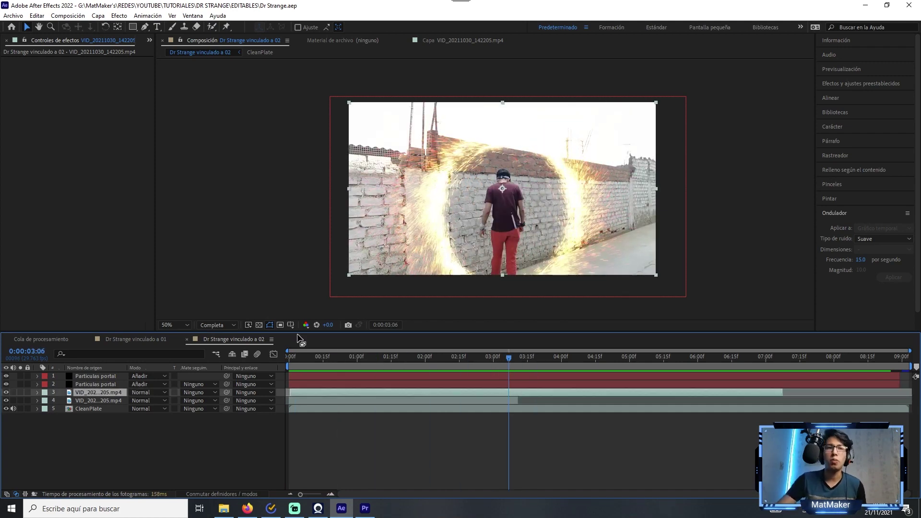
{"action": "double_click", "coordinate": [85, 393]}
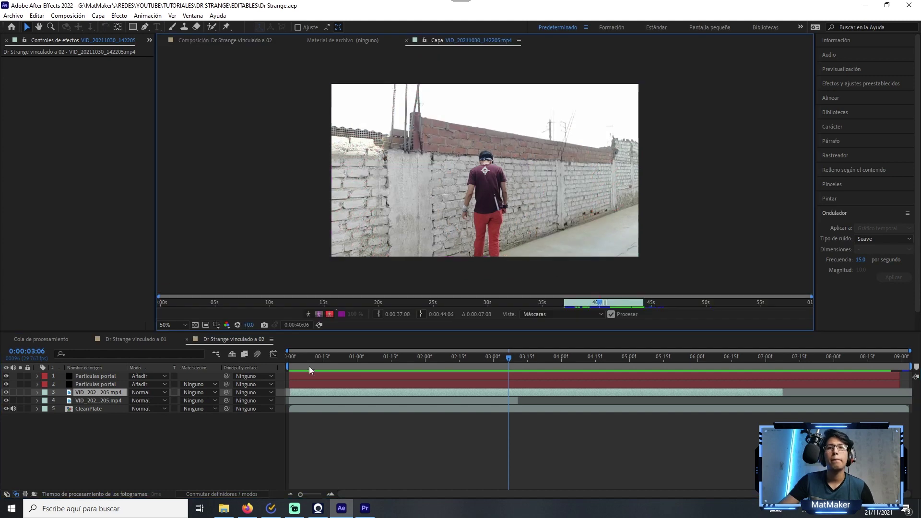
{"action": "left_click_drag", "start_coordinate": [514, 360], "coordinate": [435, 360]}
{"action": "left_click", "coordinate": [211, 27]}
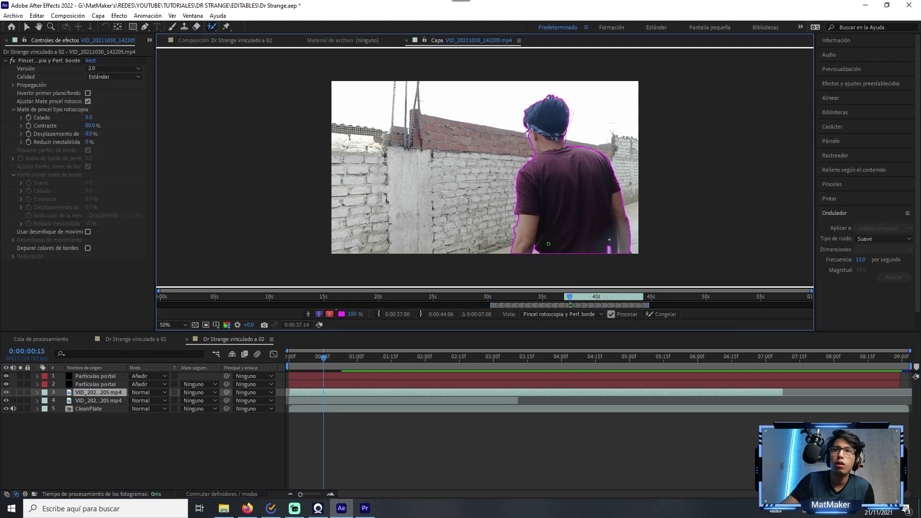
Refine the Roto Brush outline of the man throughout the trimmed clip, review it and freeze the result.
{"action": "scroll", "coordinate": [548, 245], "scroll_direction": "up", "scroll_amount": 2}
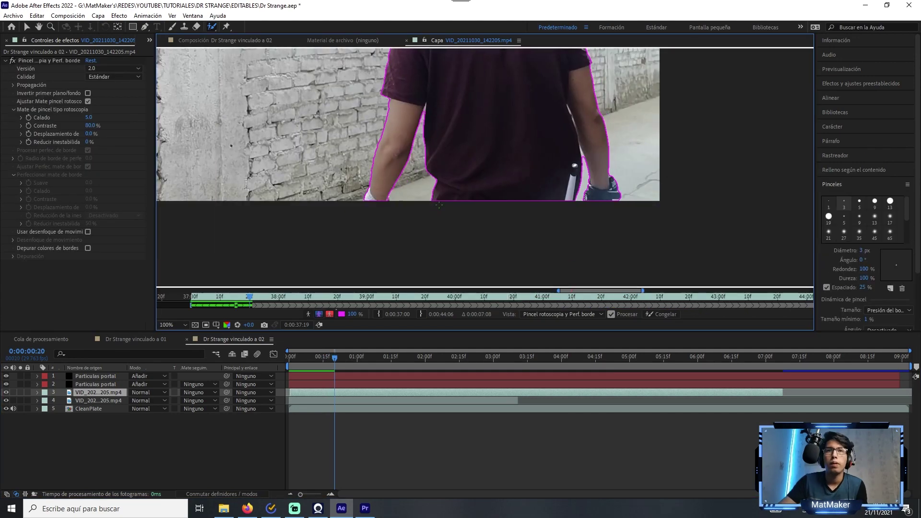
{"action": "scroll", "coordinate": [484, 163], "scroll_direction": "up", "scroll_amount": 2}
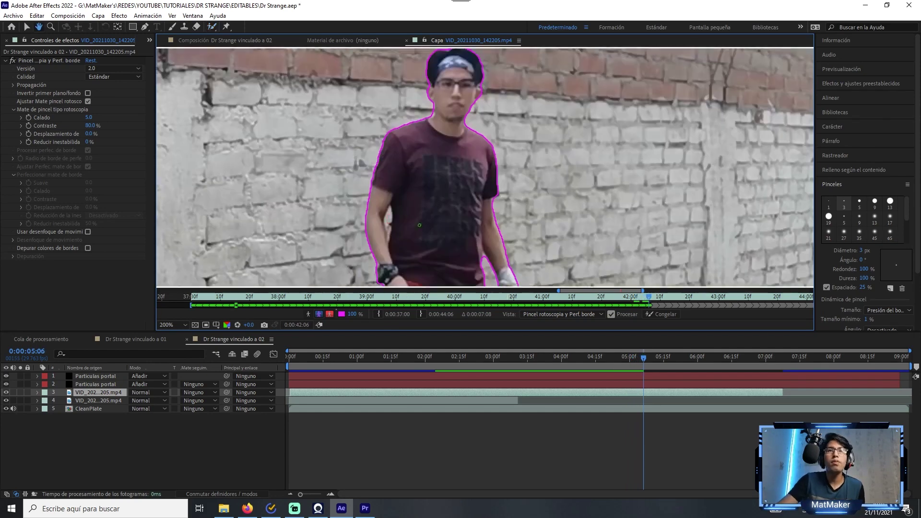
{"action": "scroll", "coordinate": [443, 148], "scroll_direction": "up", "scroll_amount": 2}
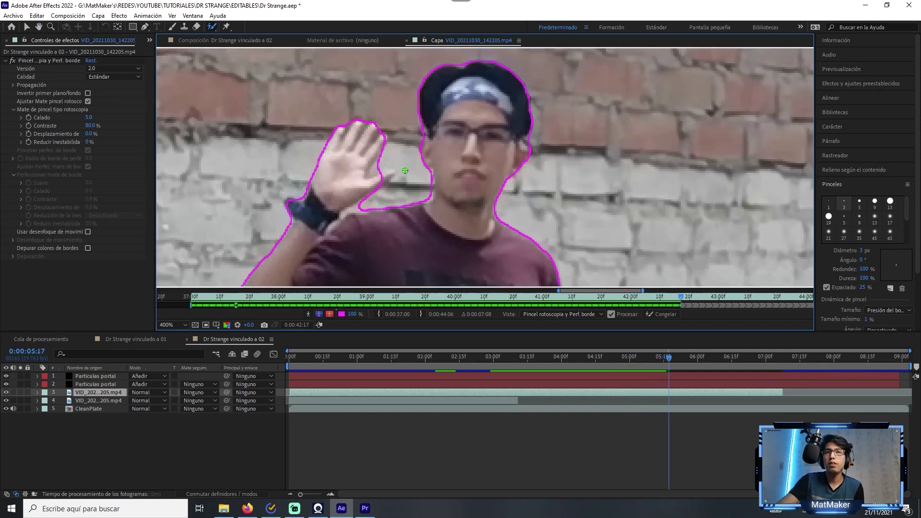
{"action": "scroll", "coordinate": [394, 189], "scroll_direction": "down", "scroll_amount": 2}
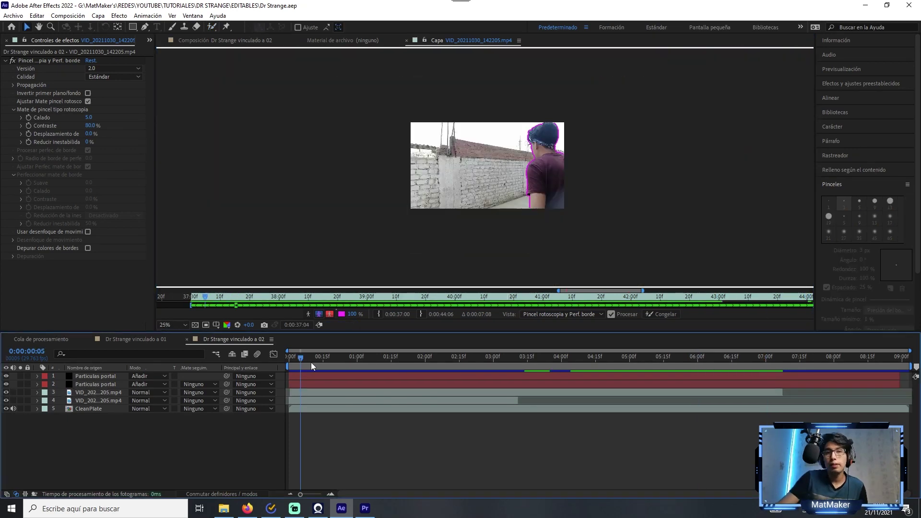
{"action": "left_click_drag", "start_coordinate": [311, 361], "coordinate": [607, 355]}
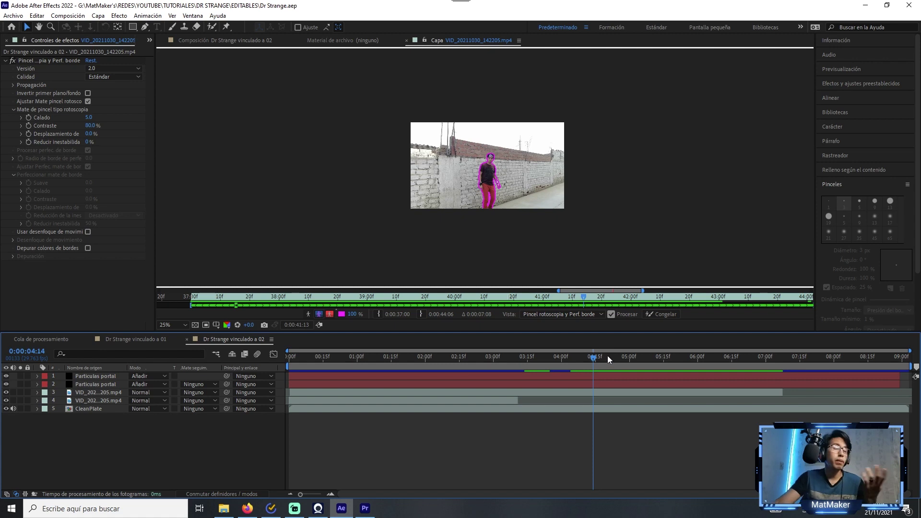
{"action": "left_click", "coordinate": [661, 315]}
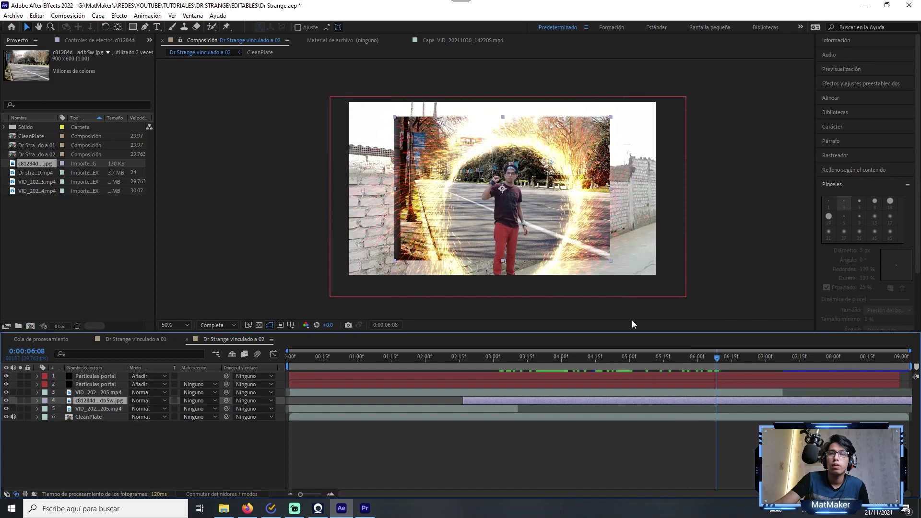
Inspect the rotoscoped man over the street image and the Roto Brush effect on the upper video layer.
{"action": "scroll", "coordinate": [499, 215], "scroll_direction": "up", "scroll_amount": 2}
{"action": "scroll", "coordinate": [499, 215], "scroll_direction": "up", "scroll_amount": 1}
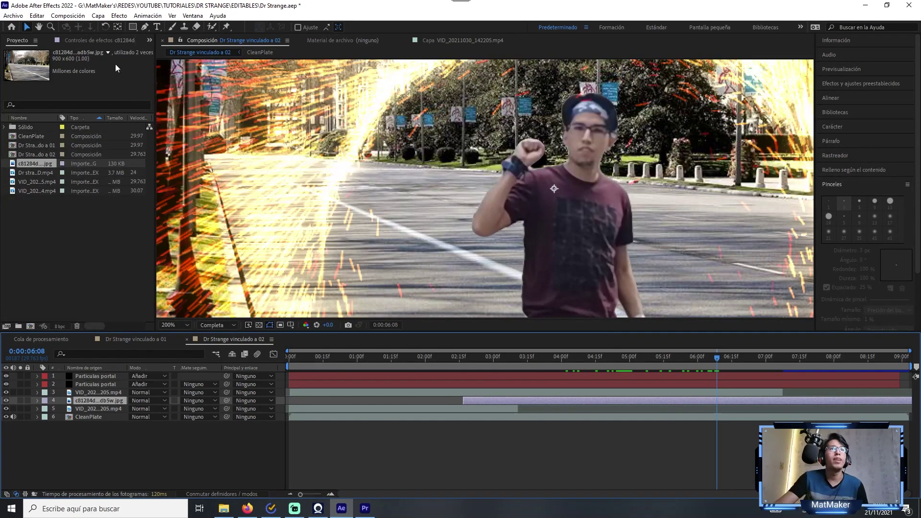
{"action": "left_click", "coordinate": [105, 41]}
{"action": "left_click", "coordinate": [523, 393]}
{"action": "left_click", "coordinate": [119, 124]}
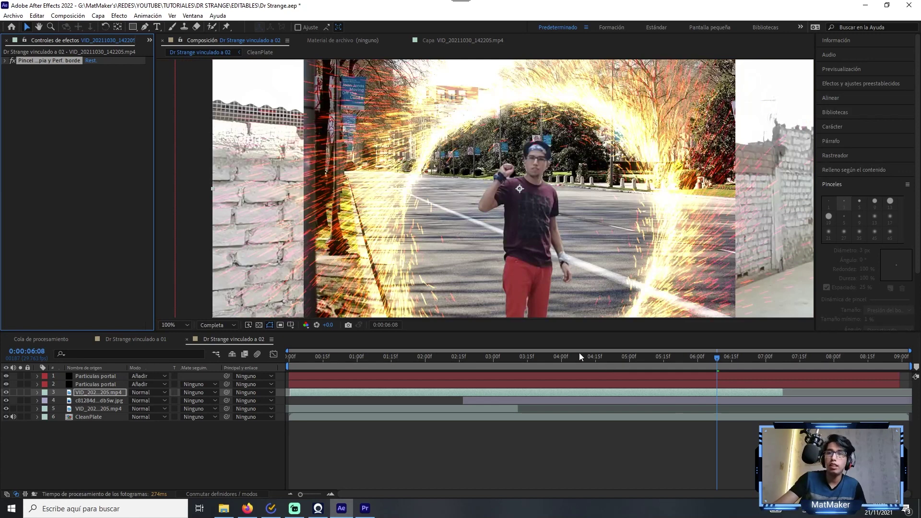
Precompose the rotoscoped video layer as Rotoscopia, moving all attributes into it and fitting its duration to the layer.
{"action": "left_click_drag", "start_coordinate": [579, 355], "coordinate": [625, 357]}
{"action": "left_click", "coordinate": [110, 400]}
{"action": "left_click", "coordinate": [90, 394]}
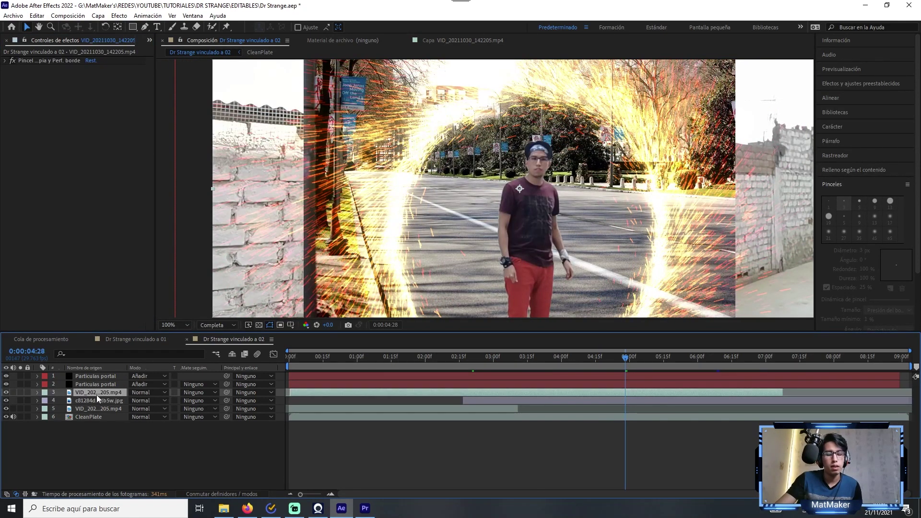
{"action": "key", "text": "ctrl+shift+c"}
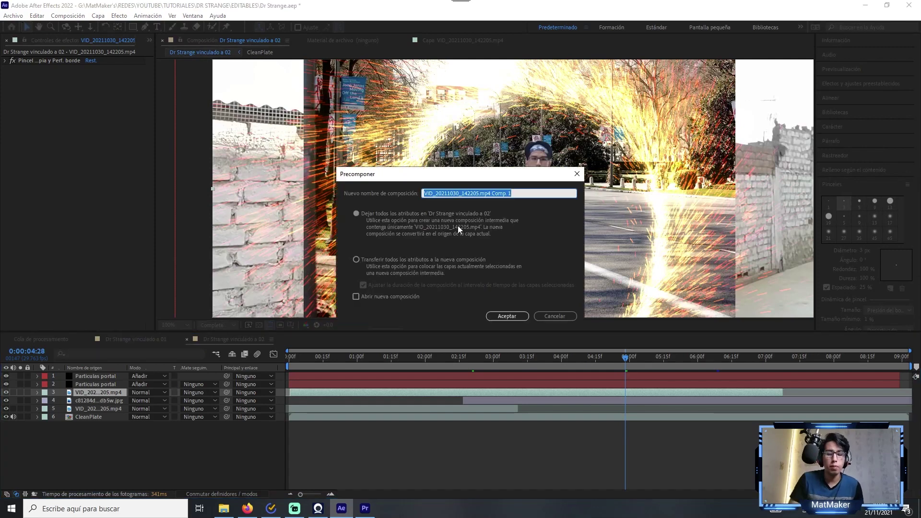
{"action": "type", "text": "Rotoscop"}
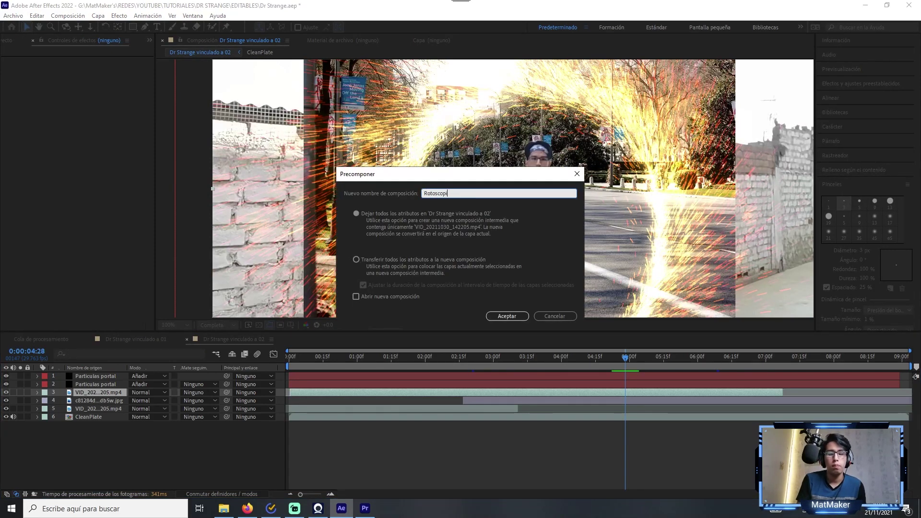
{"action": "type", "text": "ia"}
{"action": "left_click", "coordinate": [356, 259]}
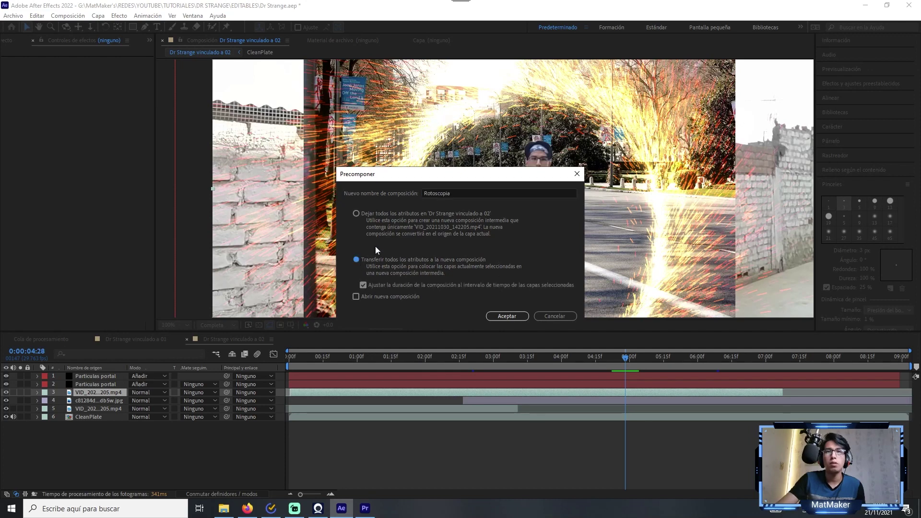
{"action": "left_click", "coordinate": [527, 316]}
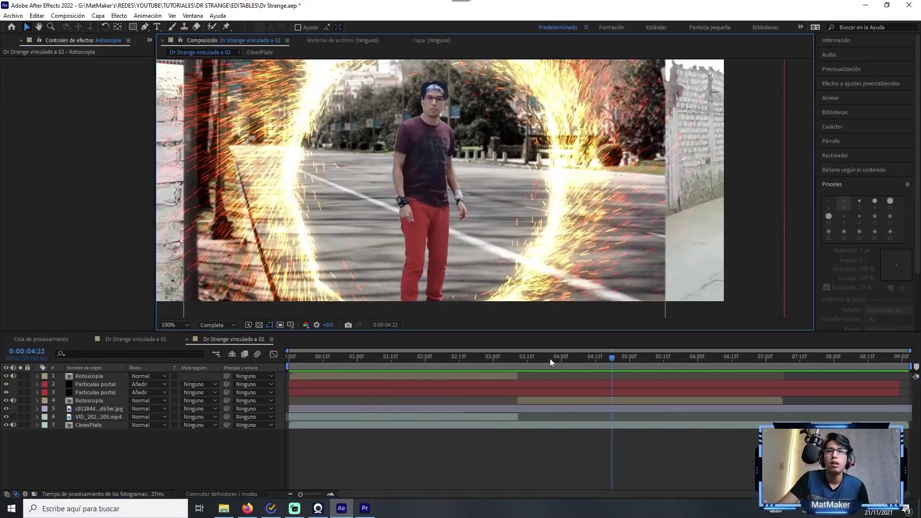
Create a black solid and place it directly below the two Particulas portal layers.
{"action": "left_click_drag", "start_coordinate": [550, 358], "coordinate": [573, 416]}
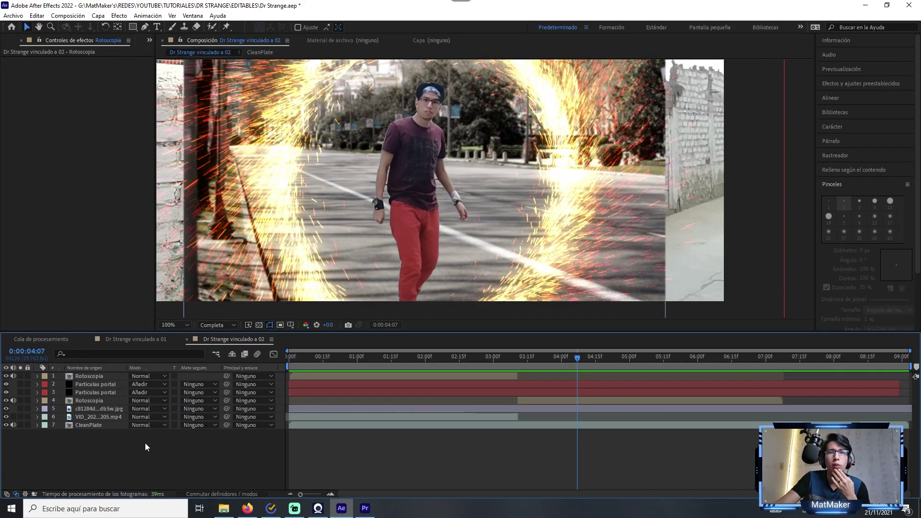
{"action": "key", "text": "ctrl+y"}
{"action": "key", "text": "Return"}
{"action": "scroll", "coordinate": [469, 175], "scroll_direction": "down", "scroll_amount": 1}
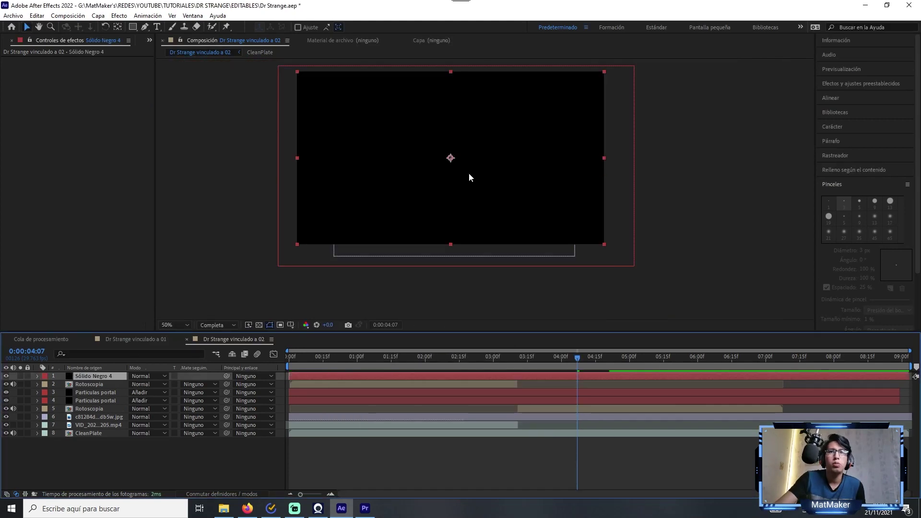
{"action": "left_click_drag", "start_coordinate": [480, 172], "coordinate": [462, 200]}
{"action": "left_click_drag", "start_coordinate": [96, 376], "coordinate": [98, 403]}
Draw an elliptical mask on the black solid around the portal's inner opening and feather it by 38 pixels.
{"action": "left_click_drag", "start_coordinate": [133, 27], "coordinate": [159, 51]}
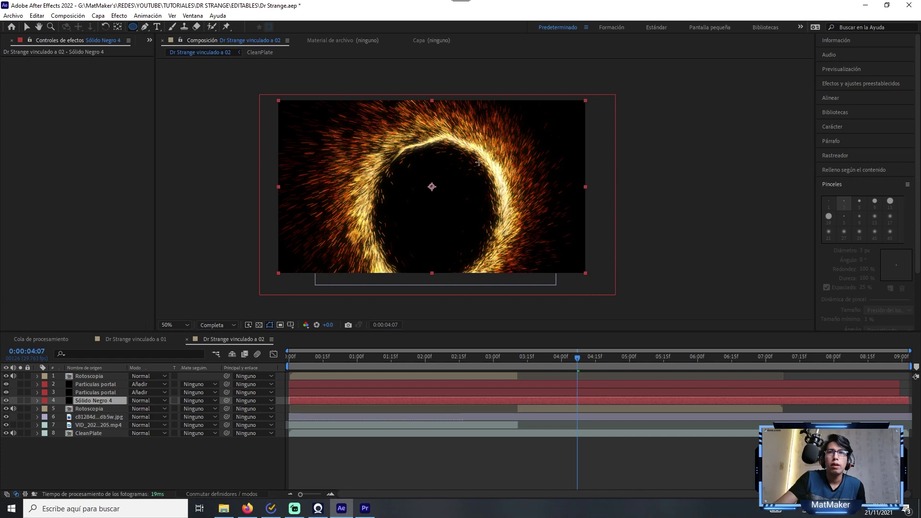
{"action": "left_click_drag", "start_coordinate": [505, 139], "coordinate": [369, 288]}
{"action": "key", "text": "v"}
{"action": "left_click_drag", "start_coordinate": [578, 358], "coordinate": [611, 360]}
{"action": "key", "text": "f"}
{"action": "left_click_drag", "start_coordinate": [145, 417], "coordinate": [630, 376]}
{"action": "key", "text": "space"}
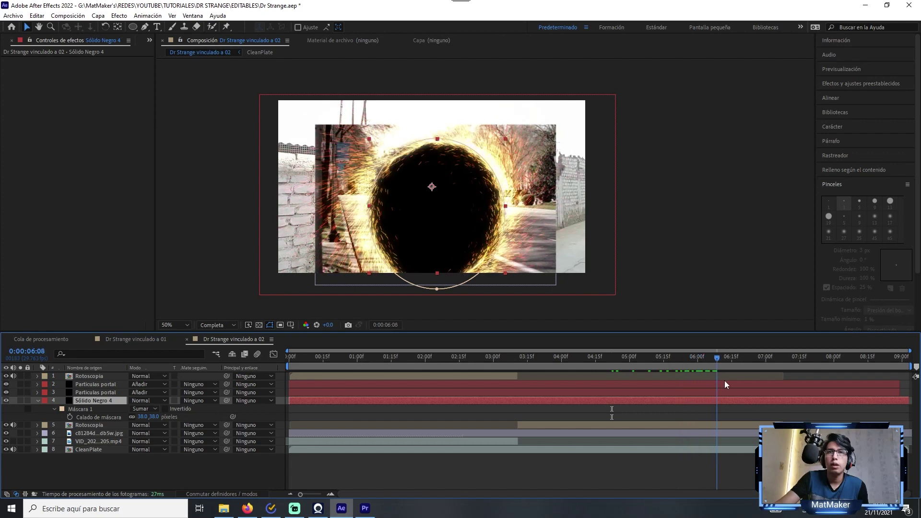
Keyframe the black solid's mask path and expansion as the portal starts closing, reaching -75 pixels of expansion at 0:00:06:19.
{"action": "key", "text": "m"}
{"action": "key", "text": "m"}
{"action": "left_click", "coordinate": [719, 357]}
{"action": "left_click", "coordinate": [70, 441]}
{"action": "left_click_drag", "start_coordinate": [136, 442], "coordinate": [120, 442]}
{"action": "left_click", "coordinate": [70, 417]}
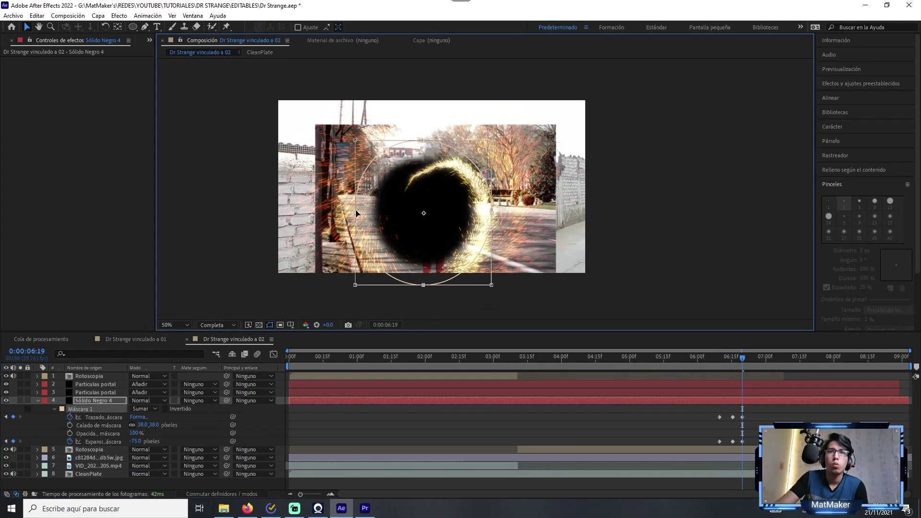
Reshape the black solid's mask frame by frame after 0:00:06:19 so it follows the shrinking portal.
{"action": "key", "text": "Page_Down"}
{"action": "key", "text": "Page_Down"}
{"action": "key", "text": "Page_Down"}
{"action": "key", "text": "Page_Down"}
{"action": "left_click_drag", "start_coordinate": [489, 284], "coordinate": [470, 261]}
{"action": "key", "text": "Page_Down"}
{"action": "key", "text": "Page_Down"}
{"action": "key", "text": "Page_Down"}
{"action": "key", "text": "Page_Down"}
{"action": "key", "text": "Page_Down"}
{"action": "key", "text": "Page_Down"}
{"action": "key", "text": "Page_Down"}
{"action": "key", "text": "Page_Down"}
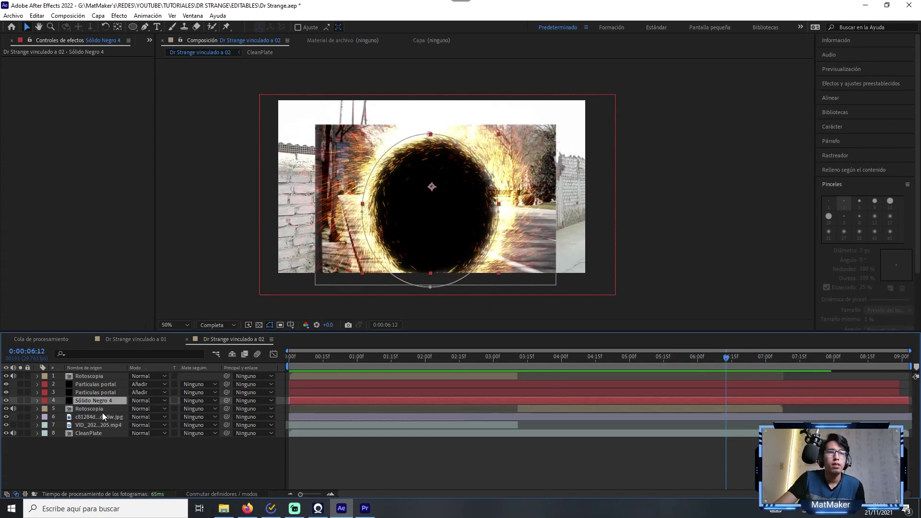
Rename the masked black solid layer as Mate de Seguimiento.
{"action": "key", "text": "Return"}
{"action": "type", "text": "Mat"}
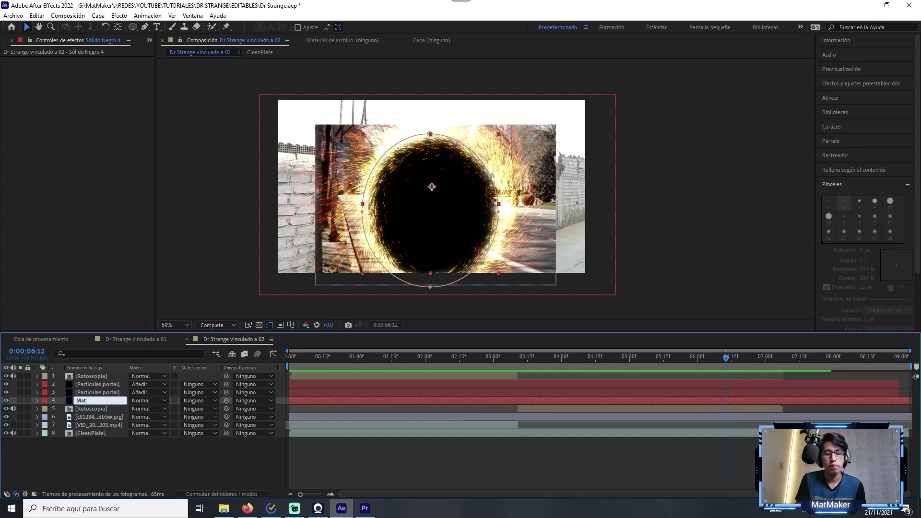
{"action": "type", "text": "e de Seguimiento"}
{"action": "key", "text": "Return"}
Duplicate the Mate de Seguimiento layer and place the copy directly above the street image layer, below the second Rotoscopia layer.
{"action": "left_click", "coordinate": [510, 264]}
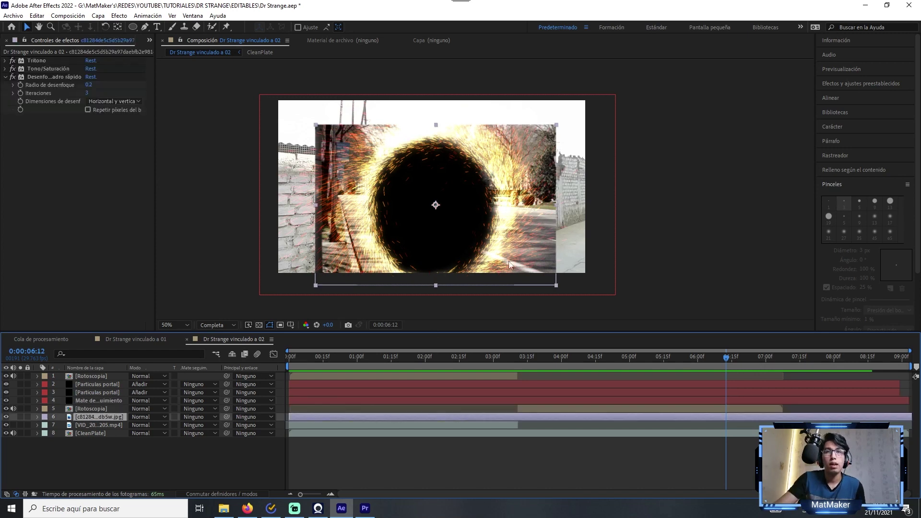
{"action": "left_click", "coordinate": [96, 407]}
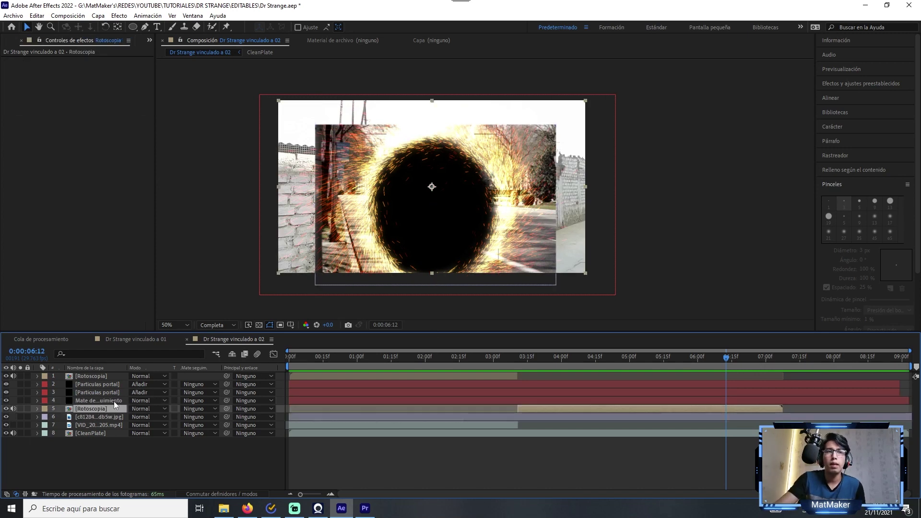
{"action": "left_click", "coordinate": [114, 401]}
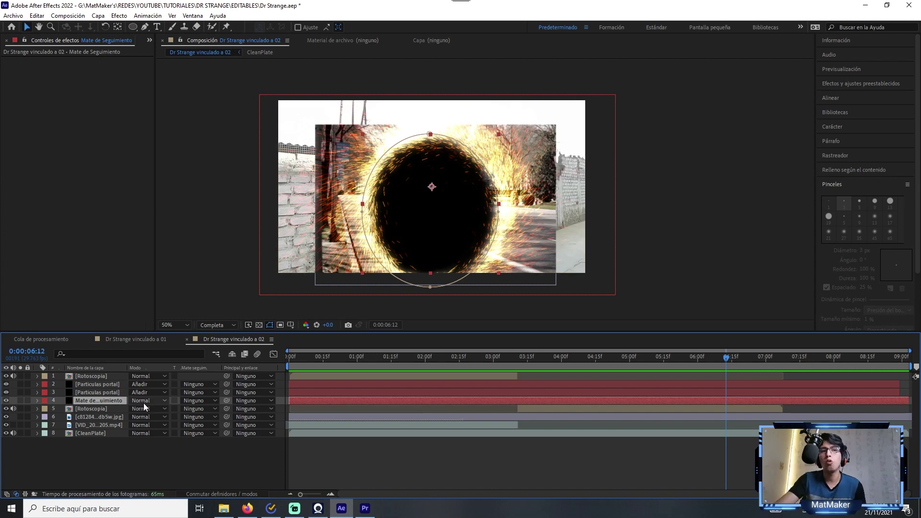
{"action": "key", "text": "ctrl+d"}
{"action": "left_click_drag", "start_coordinate": [111, 400], "coordinate": [93, 421]}
Set the Rotoscopia layer beneath Mate de Seguimiento to use that layer as its alpha track matte.
{"action": "left_click", "coordinate": [94, 408]}
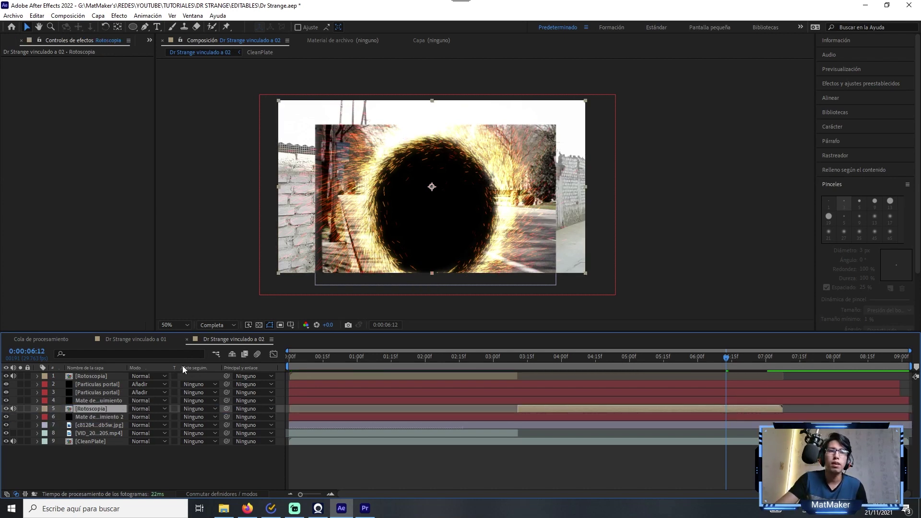
{"action": "left_click", "coordinate": [194, 409]}
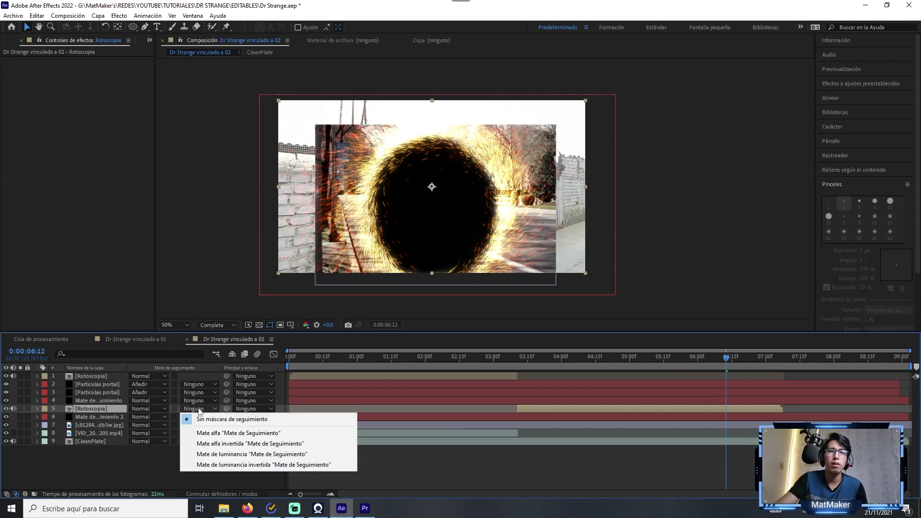
{"action": "left_click", "coordinate": [224, 433]}
Set the street image layer to use the duplicated matte as its alpha track matte and play back the composition.
{"action": "left_click", "coordinate": [90, 424]}
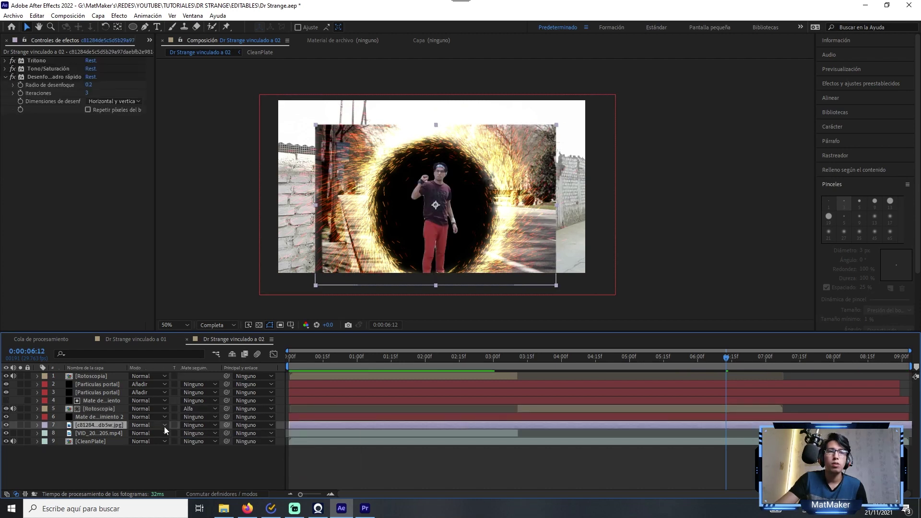
{"action": "left_click", "coordinate": [195, 425]}
{"action": "left_click", "coordinate": [231, 450]}
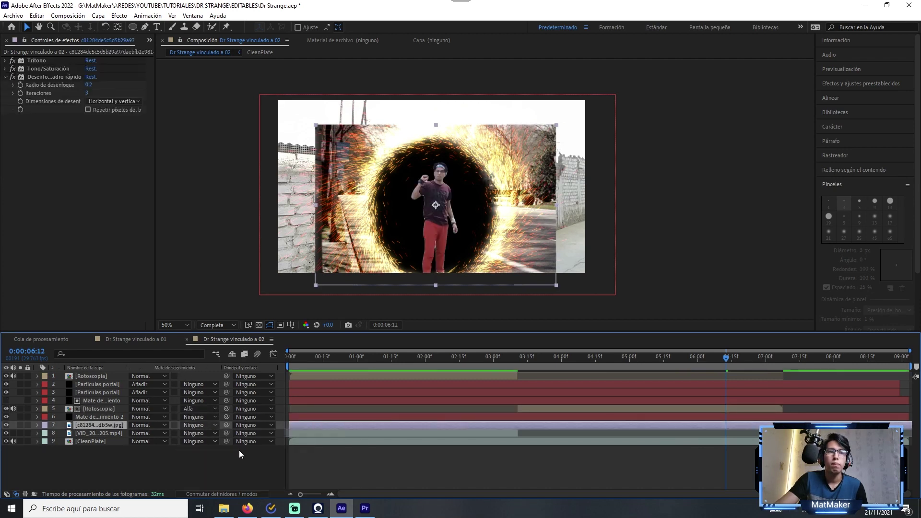
{"action": "left_click", "coordinate": [564, 473]}
{"action": "key", "text": "space"}
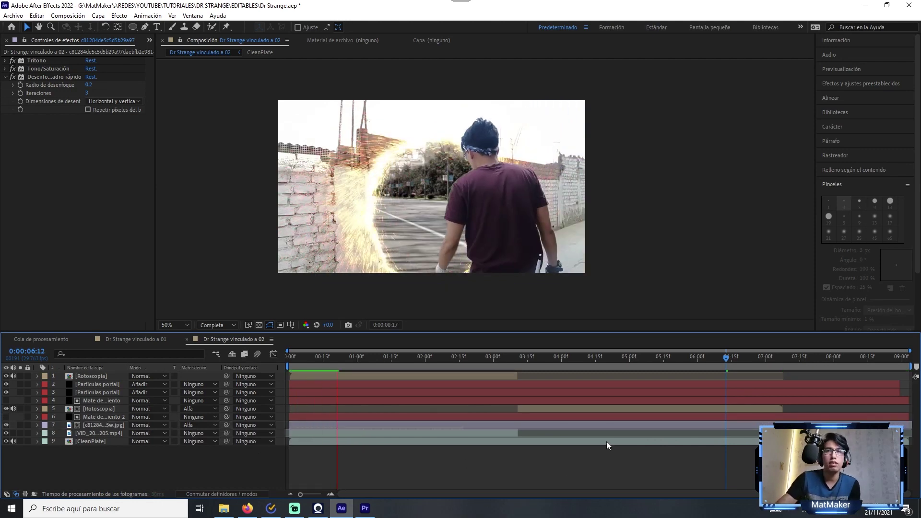